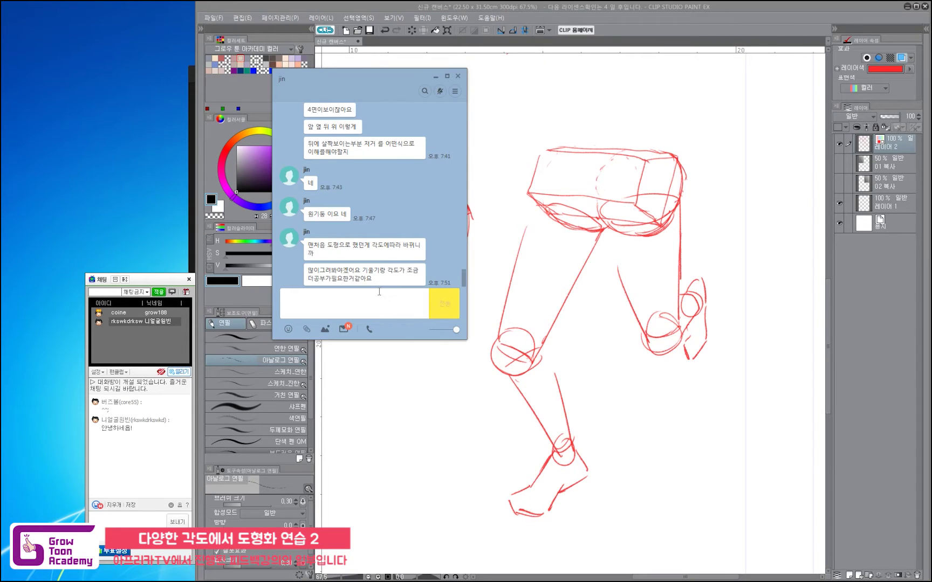
Check the student's crouching figure sketch in the photo viewer, and hide the viewer to uncover the canvas
{"action": "left_click", "coordinate": [761, 31]}
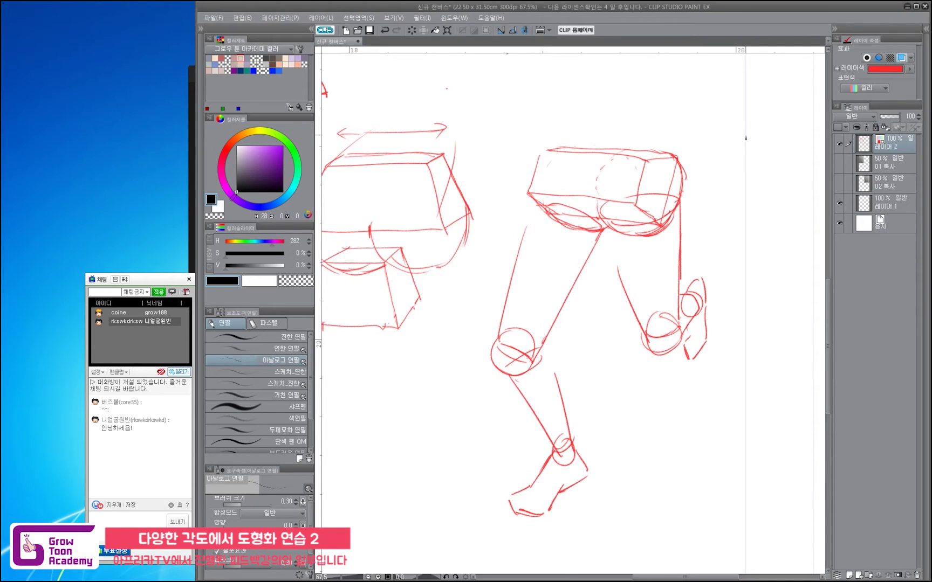
{"action": "left_click", "coordinate": [192, 191]}
{"action": "left_click", "coordinate": [549, 77]}
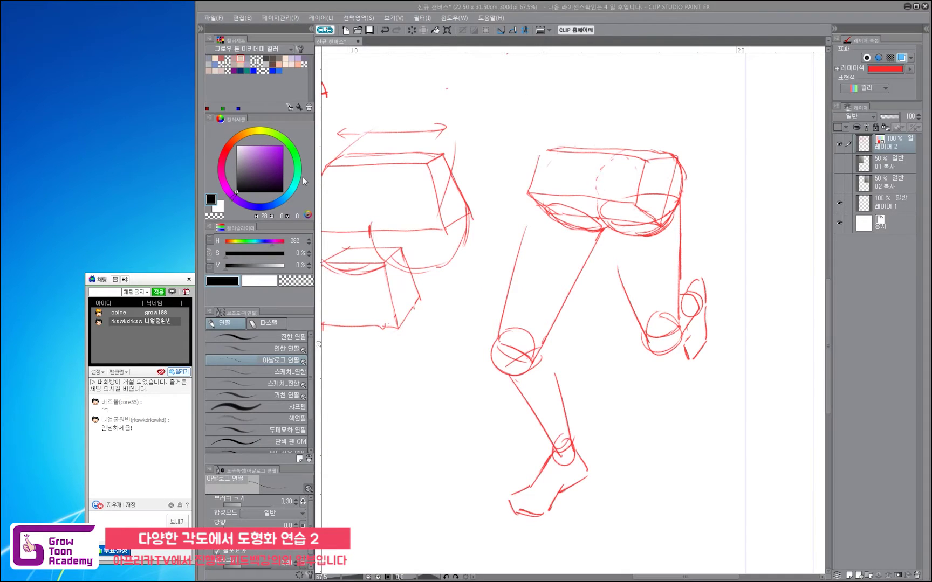
{"action": "left_click", "coordinate": [190, 190]}
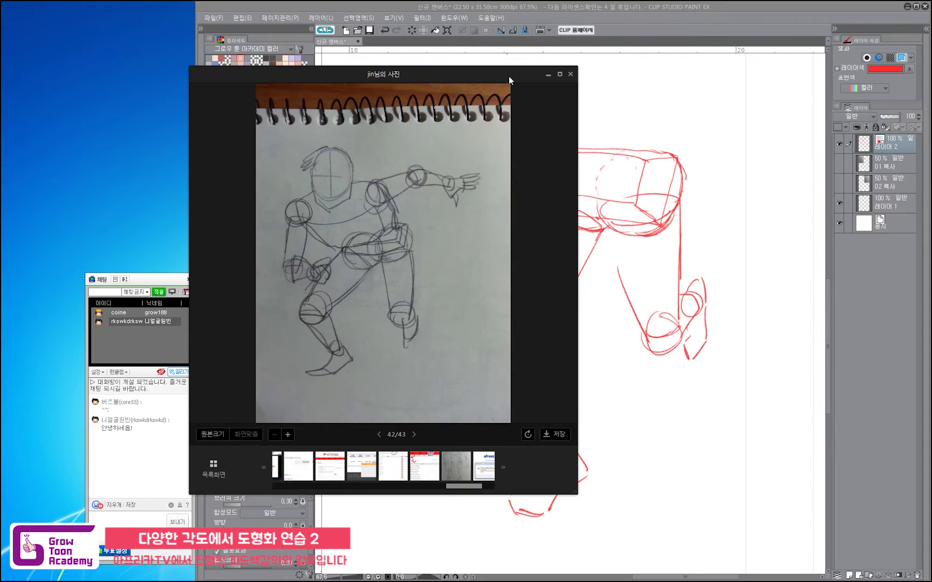
{"action": "left_click", "coordinate": [548, 77]}
Bring up the student's chat window, move it clear of the canvas, and return to the drawing
{"action": "key", "text": "alt+Tab"}
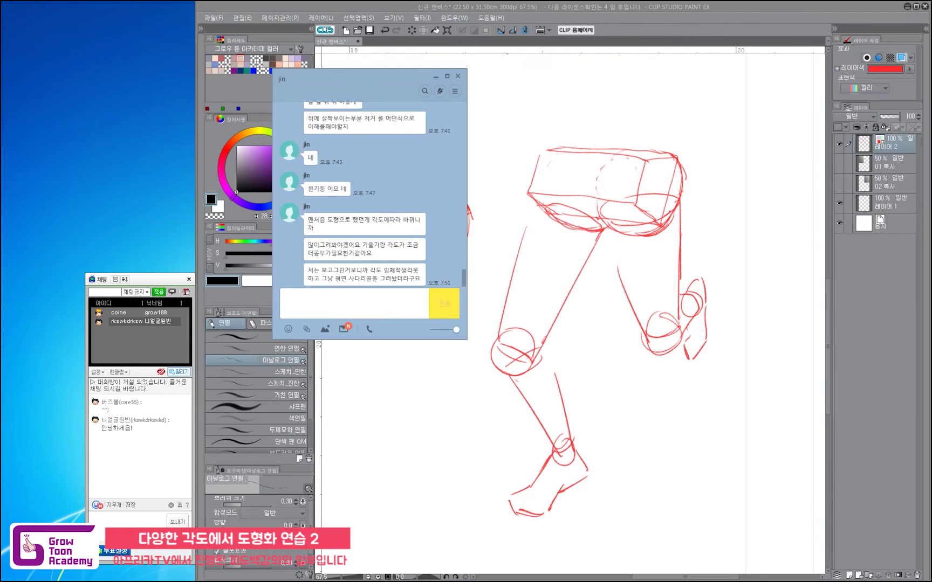
{"action": "left_click_drag", "start_coordinate": [388, 84], "coordinate": [117, 23]}
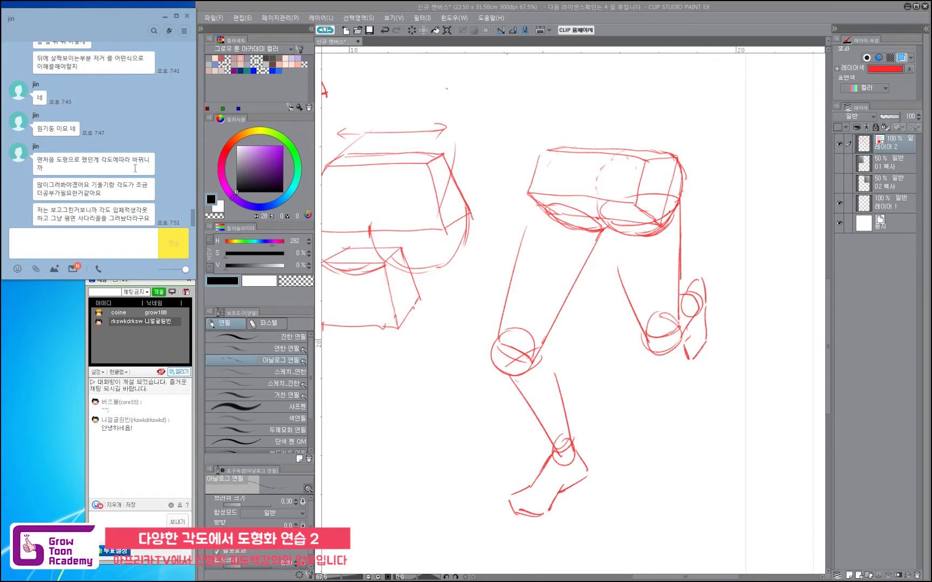
{"action": "left_click", "coordinate": [687, 28]}
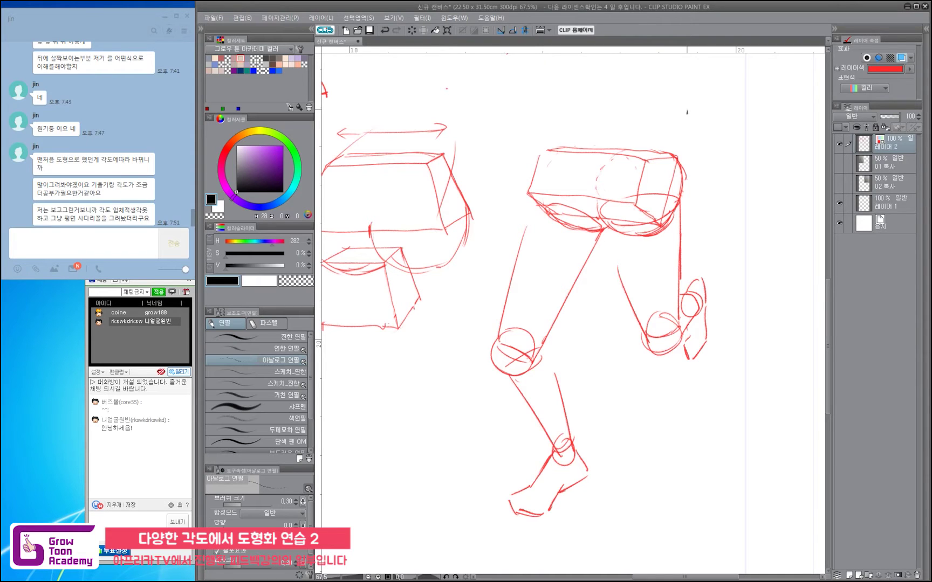
Sketch an upright rectangle above the angled pelvis box, with a small arrow pointing at its upper corner
{"action": "left_click_drag", "start_coordinate": [687, 113], "coordinate": [669, 172]}
{"action": "mouse_move", "coordinate": [639, 114]}
{"action": "left_mouse_down"}
{"action": "mouse_move", "coordinate": [672, 121]}
{"action": "mouse_move", "coordinate": [669, 184]}
{"action": "mouse_move", "coordinate": [641, 173]}
{"action": "mouse_move", "coordinate": [642, 198]}
{"action": "mouse_move", "coordinate": [667, 196]}
{"action": "mouse_move", "coordinate": [673, 169]}
{"action": "left_mouse_up"}
{"action": "key", "text": "ctrl+z"}
{"action": "left_click_drag", "start_coordinate": [679, 98], "coordinate": [664, 109]}
{"action": "left_click_drag", "start_coordinate": [665, 102], "coordinate": [669, 109]}
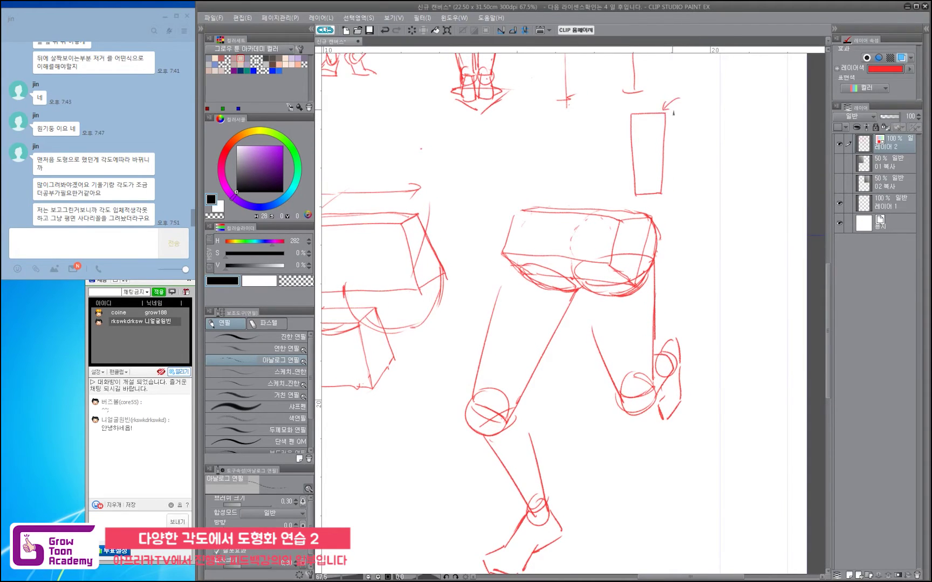
Sketch a flat, straight-on cup outline in the empty area below the standing leg sketches
{"action": "left_click_drag", "start_coordinate": [816, 236], "coordinate": [790, 314]}
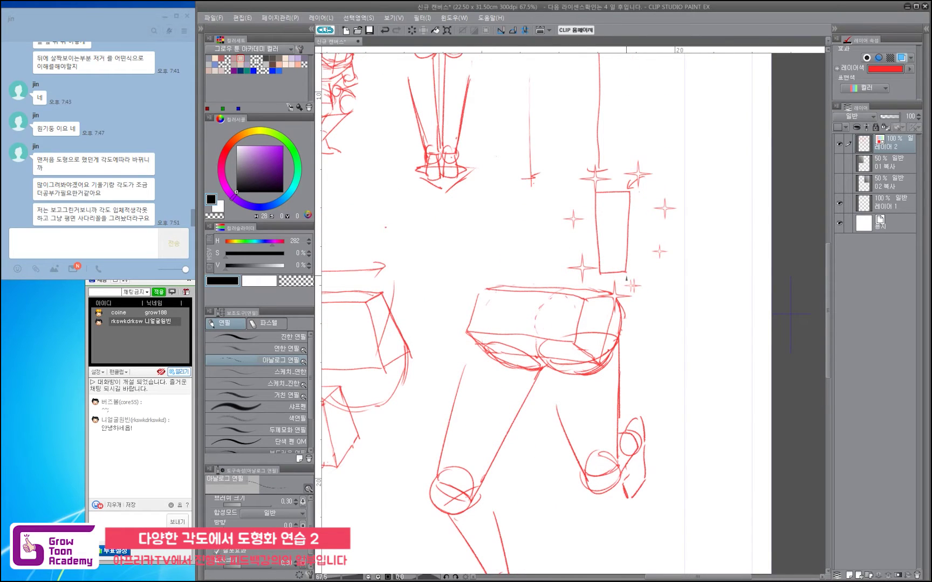
{"action": "left_click_drag", "start_coordinate": [475, 246], "coordinate": [724, 165]}
{"action": "scroll", "coordinate": [725, 165], "scroll_direction": "down", "scroll_amount": 2}
{"action": "left_click_drag", "start_coordinate": [476, 293], "coordinate": [600, 261]}
{"action": "scroll", "coordinate": [600, 261], "scroll_direction": "up", "scroll_amount": 3}
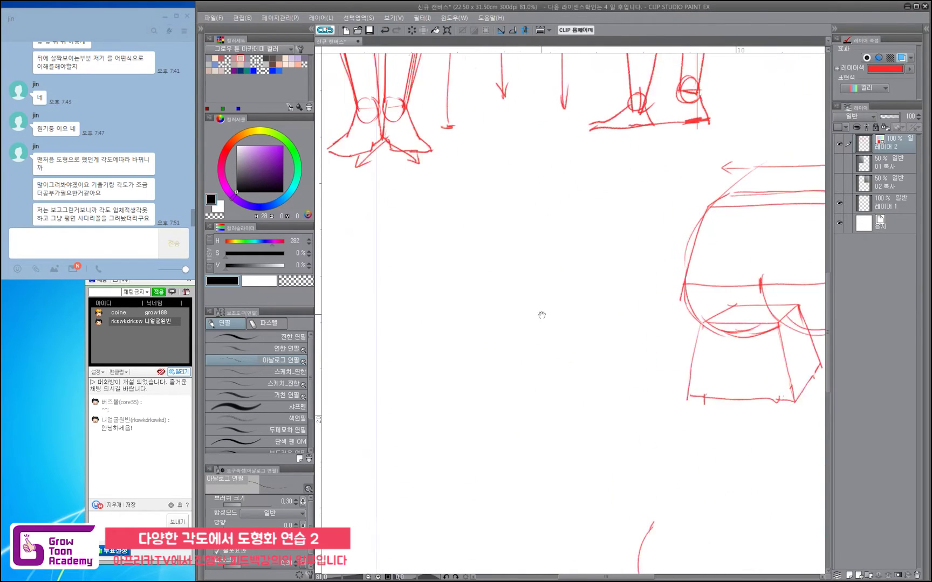
{"action": "mouse_move", "coordinate": [371, 267]}
{"action": "left_mouse_down"}
{"action": "mouse_move", "coordinate": [413, 267]}
{"action": "mouse_move", "coordinate": [367, 278]}
{"action": "mouse_move", "coordinate": [370, 358]}
{"action": "left_mouse_up"}
{"action": "key", "text": "ctrl+z"}
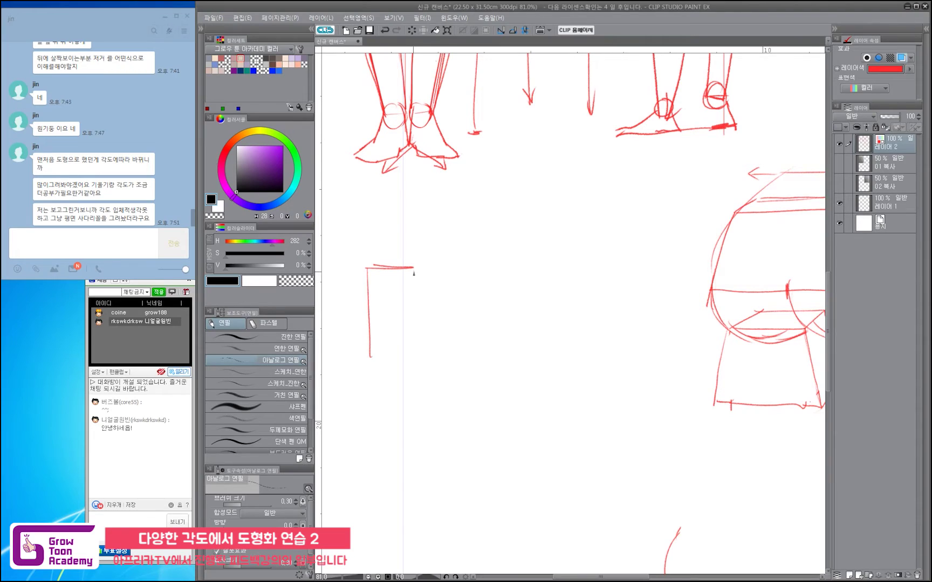
{"action": "left_click_drag", "start_coordinate": [414, 268], "coordinate": [406, 370]}
Sketch a second cup beside the first, with a very thin ellipse as its rim and a curved base
{"action": "mouse_move", "coordinate": [367, 267]}
{"action": "left_mouse_down"}
{"action": "mouse_move", "coordinate": [485, 271]}
{"action": "mouse_move", "coordinate": [440, 362]}
{"action": "left_mouse_up"}
{"action": "key", "text": "ctrl+z"}
{"action": "left_click_drag", "start_coordinate": [432, 274], "coordinate": [437, 360]}
{"action": "key", "text": "ctrl+z"}
{"action": "key", "text": "ctrl+z"}
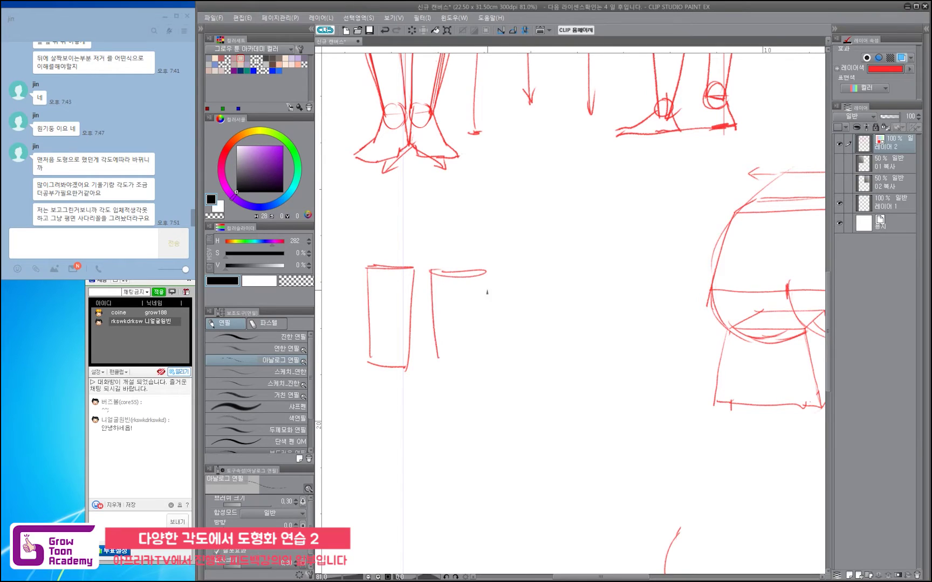
{"action": "mouse_move", "coordinate": [487, 273]}
{"action": "left_mouse_down"}
{"action": "mouse_move", "coordinate": [468, 360]}
{"action": "mouse_move", "coordinate": [477, 357]}
{"action": "left_mouse_up"}
Extend the row with a third and fourth tapered cup, each with a progressively wider rim ellipse
{"action": "mouse_move", "coordinate": [503, 270]}
{"action": "left_mouse_down"}
{"action": "mouse_move", "coordinate": [510, 279]}
{"action": "mouse_move", "coordinate": [545, 267]}
{"action": "mouse_move", "coordinate": [509, 278]}
{"action": "mouse_move", "coordinate": [510, 364]}
{"action": "left_mouse_up"}
{"action": "key", "text": "ctrl+z"}
{"action": "left_click_drag", "start_coordinate": [558, 270], "coordinate": [543, 357]}
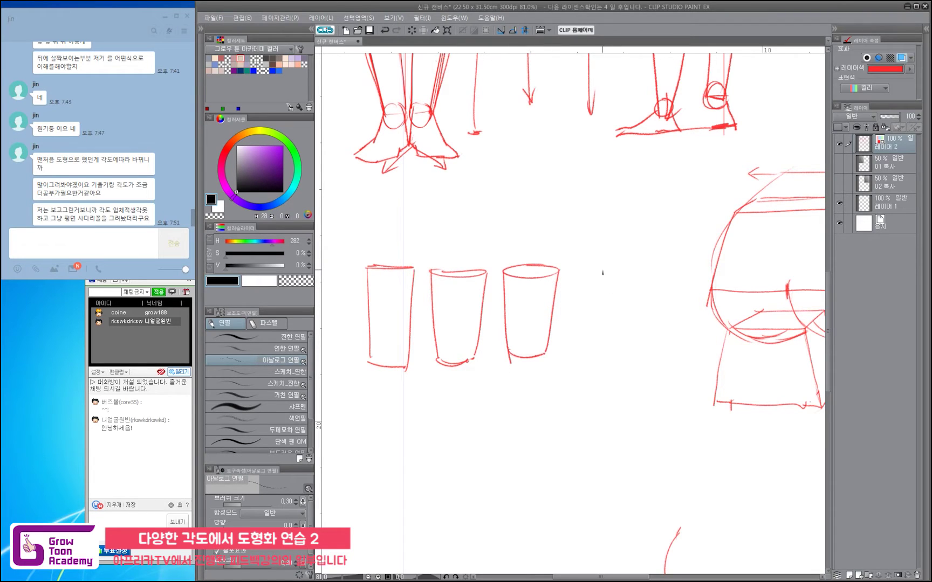
{"action": "mouse_move", "coordinate": [591, 266]}
{"action": "left_mouse_down"}
{"action": "mouse_move", "coordinate": [577, 289]}
{"action": "mouse_move", "coordinate": [588, 357]}
{"action": "left_mouse_up"}
{"action": "mouse_move", "coordinate": [631, 280]}
{"action": "left_mouse_down"}
{"action": "mouse_move", "coordinate": [618, 342]}
{"action": "mouse_move", "coordinate": [616, 322]}
{"action": "left_mouse_up"}
Sketch a second row below with two foreshortened cups seen increasingly from above and a plain circle for the top view
{"action": "left_click_drag", "start_coordinate": [405, 359], "coordinate": [408, 426]}
{"action": "left_click_drag", "start_coordinate": [443, 383], "coordinate": [434, 425]}
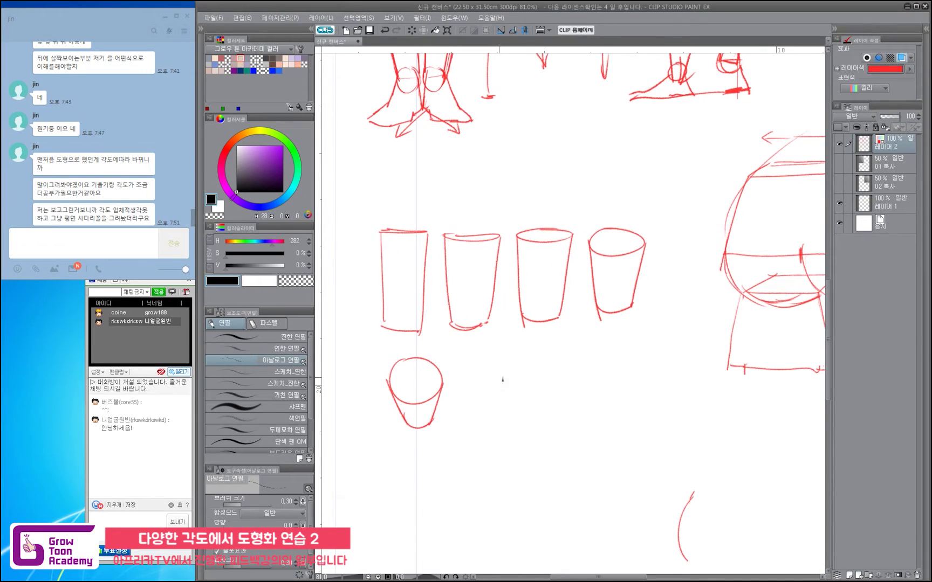
{"action": "mouse_move", "coordinate": [500, 362]}
{"action": "left_mouse_down"}
{"action": "mouse_move", "coordinate": [529, 405]}
{"action": "mouse_move", "coordinate": [502, 363]}
{"action": "left_mouse_up"}
{"action": "mouse_move", "coordinate": [491, 421]}
{"action": "left_mouse_down"}
{"action": "mouse_move", "coordinate": [510, 431]}
{"action": "mouse_move", "coordinate": [491, 414]}
{"action": "mouse_move", "coordinate": [519, 405]}
{"action": "left_mouse_up"}
{"action": "left_click_drag", "start_coordinate": [493, 418], "coordinate": [501, 429]}
{"action": "mouse_move", "coordinate": [594, 355]}
{"action": "left_mouse_down"}
{"action": "mouse_move", "coordinate": [558, 398]}
{"action": "mouse_move", "coordinate": [606, 367]}
{"action": "left_mouse_up"}
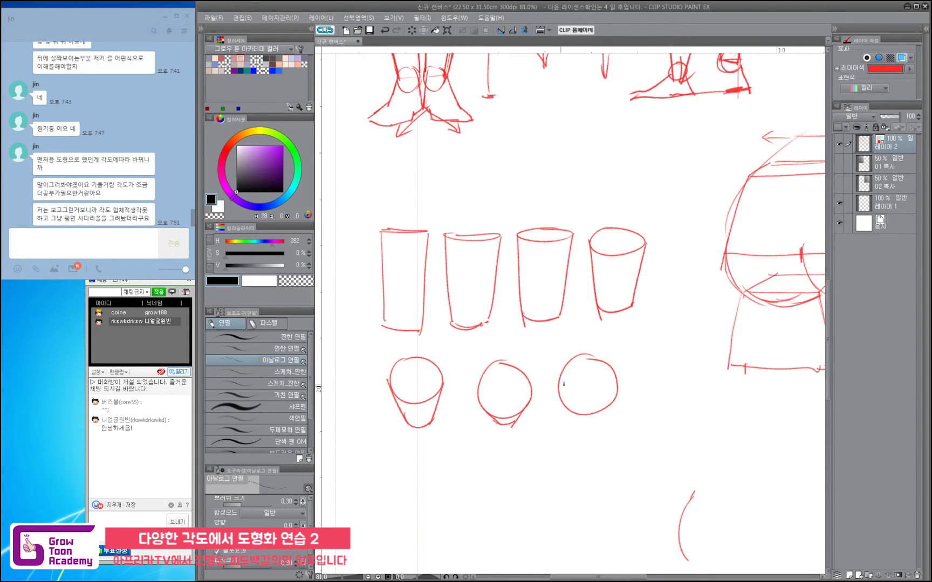
Sketch a small tapered cylinder tilted diagonally below the second row, with its open end facing down and right
{"action": "left_click_drag", "start_coordinate": [562, 348], "coordinate": [628, 205]}
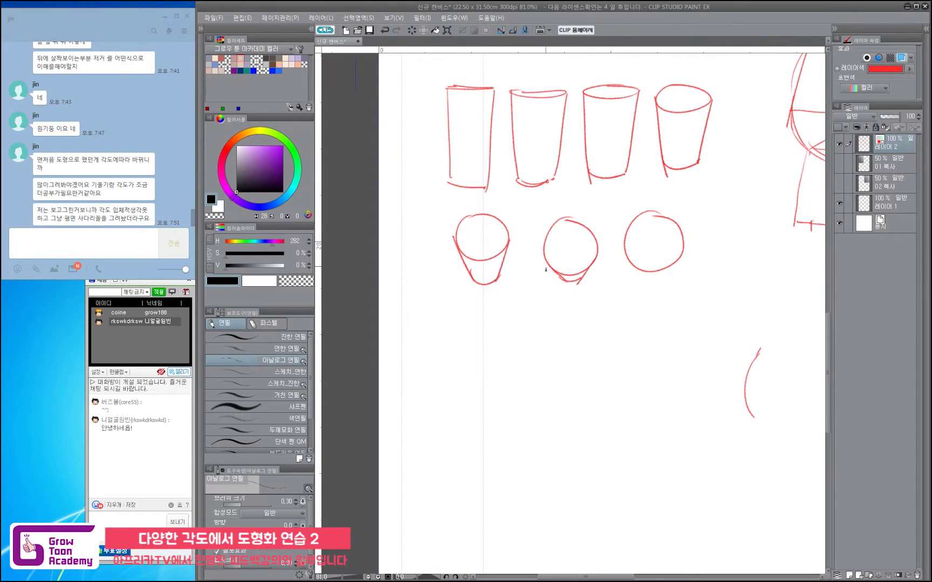
{"action": "left_click_drag", "start_coordinate": [599, 290], "coordinate": [566, 309]}
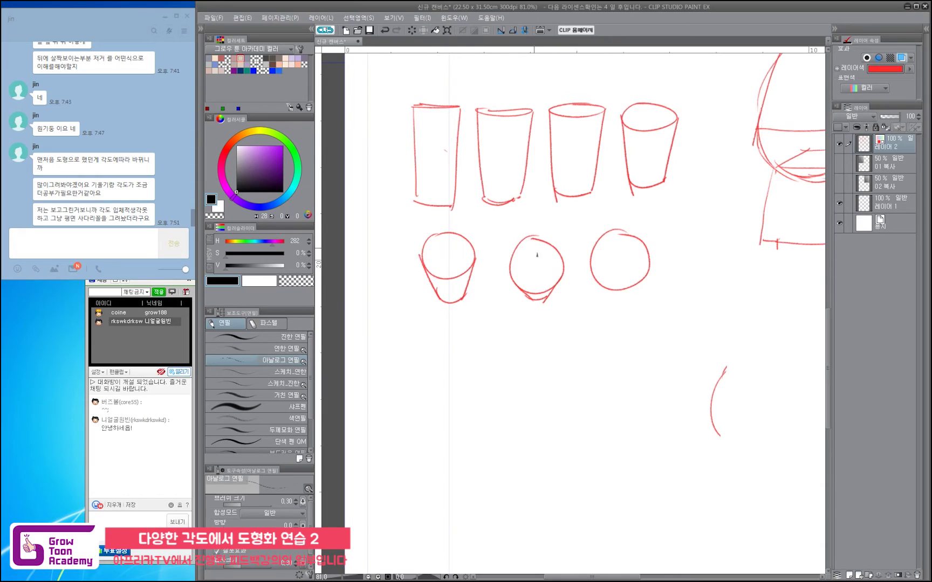
{"action": "mouse_move", "coordinate": [595, 338]}
{"action": "left_mouse_down"}
{"action": "mouse_move", "coordinate": [597, 382]}
{"action": "mouse_move", "coordinate": [609, 342]}
{"action": "mouse_move", "coordinate": [561, 328]}
{"action": "left_mouse_up"}
{"action": "key", "text": "ctrl+z"}
{"action": "key", "text": "ctrl+z"}
{"action": "key", "text": "ctrl+z"}
{"action": "left_click_drag", "start_coordinate": [583, 381], "coordinate": [560, 329]}
Sketch a larger tilted cylinder along the same diagonal, with a narrow ellipse closing its lower end
{"action": "mouse_move", "coordinate": [639, 400]}
{"action": "left_mouse_down"}
{"action": "mouse_move", "coordinate": [630, 378]}
{"action": "mouse_move", "coordinate": [622, 412]}
{"action": "mouse_move", "coordinate": [657, 380]}
{"action": "mouse_move", "coordinate": [672, 384]}
{"action": "mouse_move", "coordinate": [627, 358]}
{"action": "left_mouse_up"}
{"action": "key", "text": "ctrl+z"}
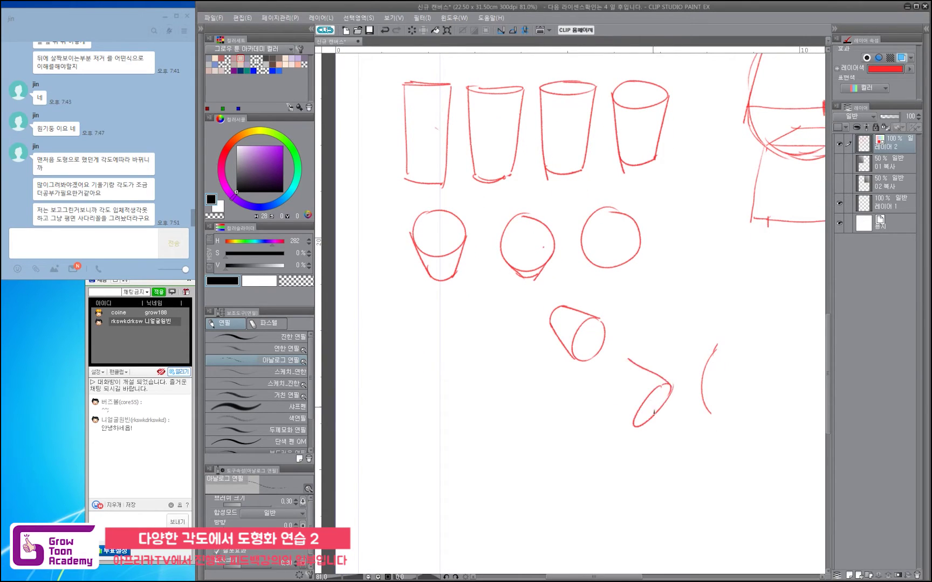
{"action": "mouse_move", "coordinate": [637, 429]}
{"action": "left_mouse_down"}
{"action": "mouse_move", "coordinate": [587, 380]}
{"action": "mouse_move", "coordinate": [620, 351]}
{"action": "mouse_move", "coordinate": [645, 367]}
{"action": "mouse_move", "coordinate": [599, 374]}
{"action": "mouse_move", "coordinate": [623, 340]}
{"action": "left_mouse_up"}
{"action": "key", "text": "e"}
{"action": "key", "text": "p"}
{"action": "key", "text": "ctrl+z"}
{"action": "mouse_move", "coordinate": [587, 379]}
{"action": "left_mouse_down"}
{"action": "mouse_move", "coordinate": [612, 346]}
{"action": "mouse_move", "coordinate": [627, 348]}
{"action": "mouse_move", "coordinate": [619, 344]}
{"action": "mouse_move", "coordinate": [670, 388]}
{"action": "mouse_move", "coordinate": [606, 348]}
{"action": "left_mouse_up"}
{"action": "key", "text": "ctrl+z"}
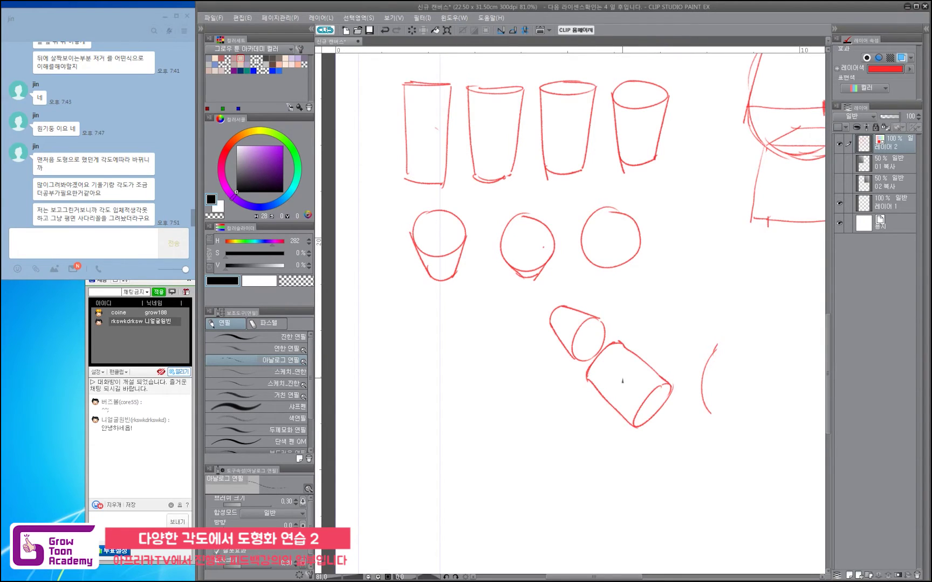
Sketch a tilted flat rectangle as the third shape along the diagonal below the larger cylinder
{"action": "scroll", "coordinate": [626, 253], "scroll_direction": "down", "scroll_amount": 1}
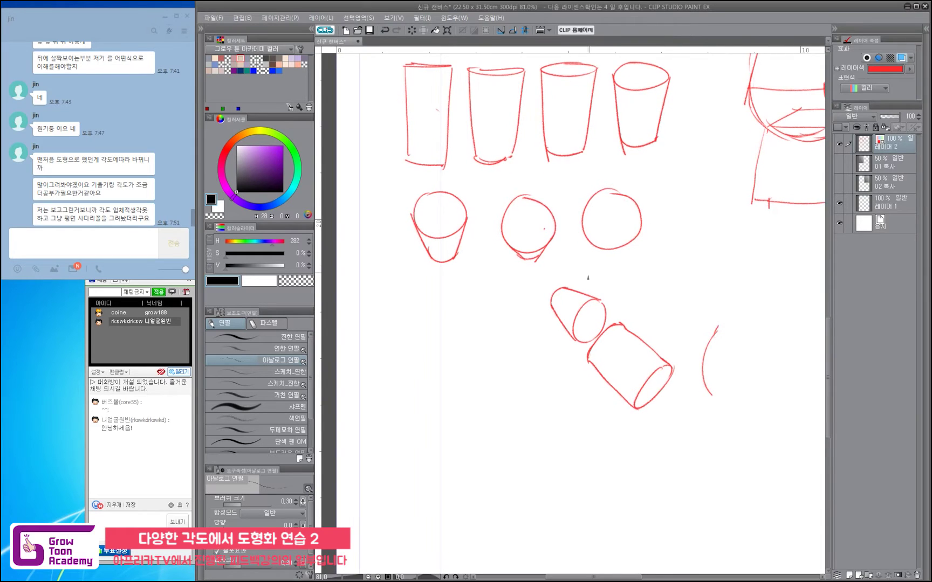
{"action": "left_click_drag", "start_coordinate": [639, 335], "coordinate": [594, 256]}
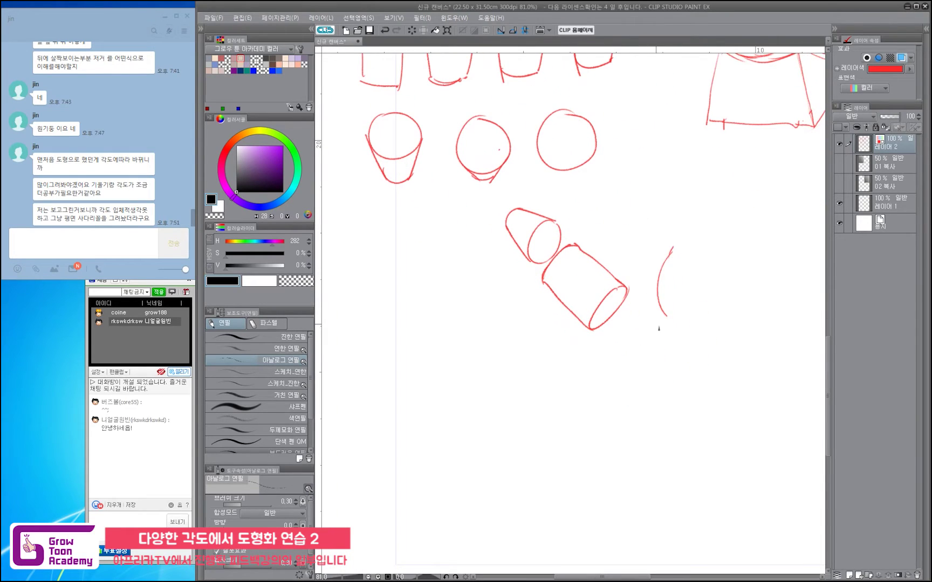
{"action": "left_click_drag", "start_coordinate": [702, 363], "coordinate": [663, 400]}
{"action": "mouse_move", "coordinate": [698, 366]}
{"action": "left_mouse_down"}
{"action": "mouse_move", "coordinate": [663, 335]}
{"action": "mouse_move", "coordinate": [700, 366]}
{"action": "left_mouse_up"}
{"action": "key", "text": "ctrl+z"}
{"action": "mouse_move", "coordinate": [663, 402]}
{"action": "left_mouse_down"}
{"action": "mouse_move", "coordinate": [611, 345]}
{"action": "mouse_move", "coordinate": [644, 307]}
{"action": "left_mouse_up"}
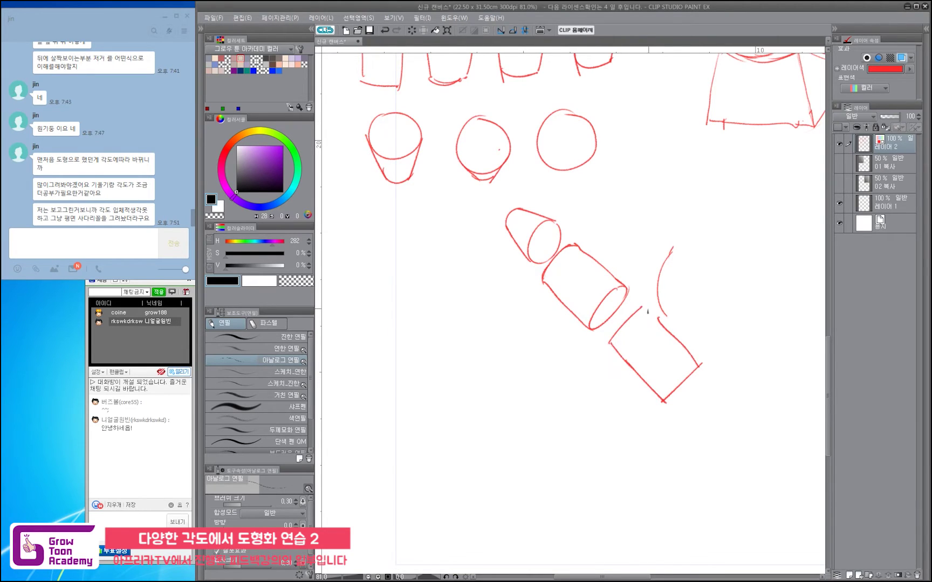
{"action": "key", "text": "ctrl+z"}
{"action": "mouse_move", "coordinate": [610, 345]}
{"action": "left_mouse_down"}
{"action": "mouse_move", "coordinate": [646, 310]}
{"action": "mouse_move", "coordinate": [662, 328]}
{"action": "left_mouse_up"}
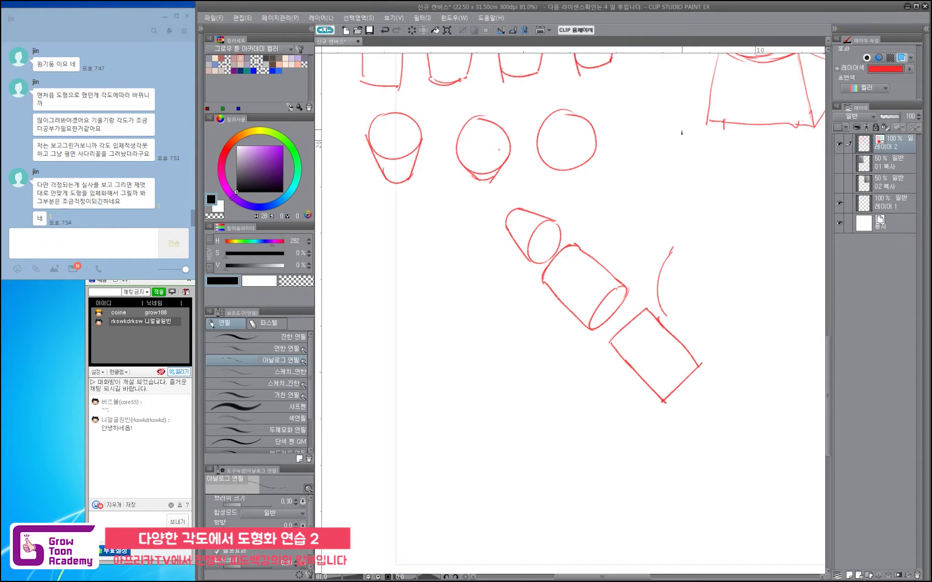
Erase the diagonal chain of tilted shapes and the loose curved stroke beside it
{"action": "scroll", "coordinate": [655, 156], "scroll_direction": "up", "scroll_amount": 2}
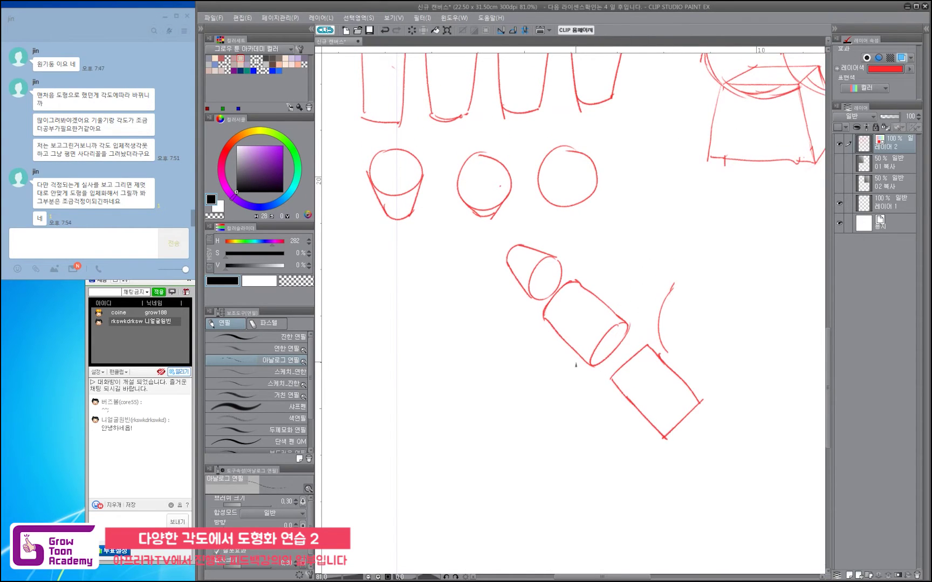
{"action": "key", "text": "e"}
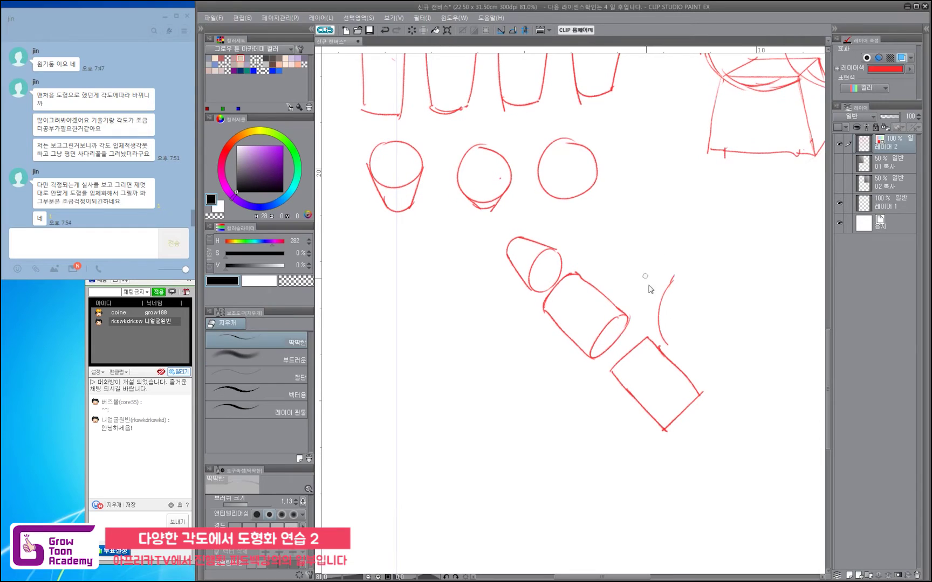
{"action": "mouse_move", "coordinate": [588, 273]}
{"action": "left_mouse_down"}
{"action": "mouse_move", "coordinate": [645, 426]}
{"action": "mouse_move", "coordinate": [614, 329]}
{"action": "left_mouse_up"}
Draw a bracket-shaped arrow leading from the end of the upper cup row to the lower row
{"action": "key", "text": "p"}
{"action": "left_click_drag", "start_coordinate": [524, 167], "coordinate": [545, 310]}
{"action": "mouse_move", "coordinate": [658, 196]}
{"action": "left_mouse_down"}
{"action": "mouse_move", "coordinate": [666, 203]}
{"action": "mouse_move", "coordinate": [649, 304]}
{"action": "mouse_move", "coordinate": [658, 310]}
{"action": "left_mouse_up"}
{"action": "key", "text": "ctrl+z"}
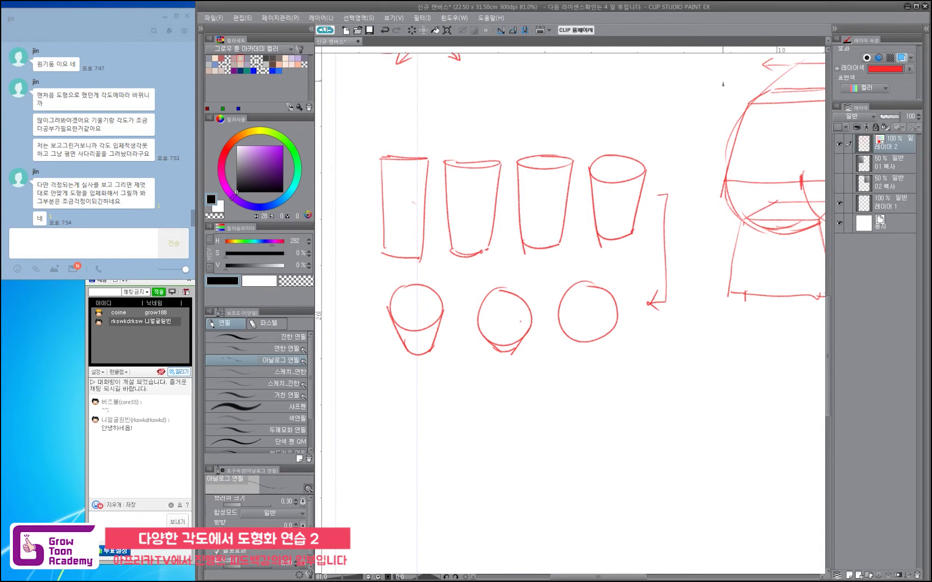
Sketch a tall upright cylinder with a thin rim ellipse and nearly straight sides beneath the plain circle
{"action": "mouse_move", "coordinate": [546, 340]}
{"action": "left_mouse_down"}
{"action": "mouse_move", "coordinate": [542, 299]}
{"action": "mouse_move", "coordinate": [585, 323]}
{"action": "mouse_move", "coordinate": [599, 320]}
{"action": "mouse_move", "coordinate": [545, 324]}
{"action": "mouse_move", "coordinate": [603, 320]}
{"action": "left_mouse_up"}
{"action": "left_click_drag", "start_coordinate": [544, 324], "coordinate": [553, 443]}
{"action": "left_click_drag", "start_coordinate": [610, 318], "coordinate": [610, 432]}
{"action": "key", "text": "ctrl+z"}
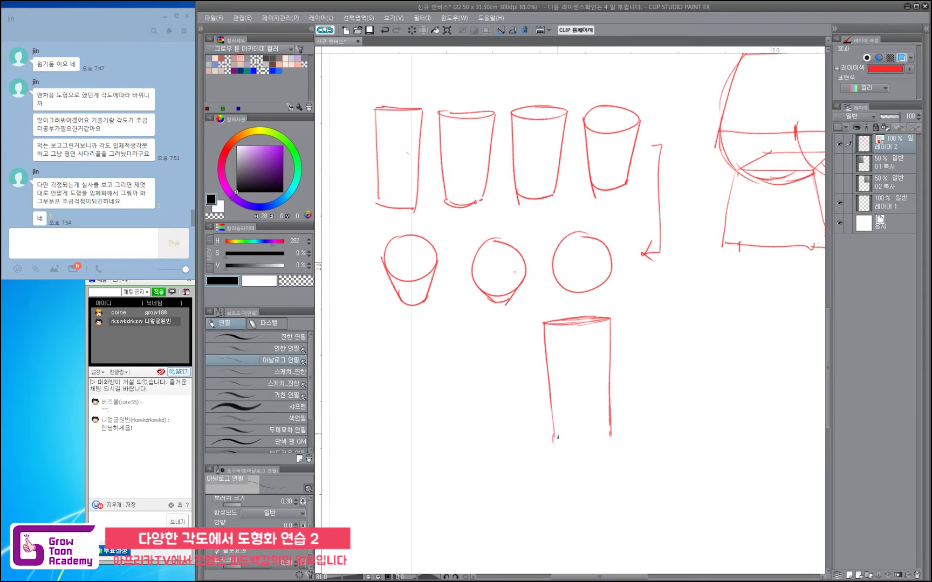
{"action": "mouse_move", "coordinate": [553, 440]}
{"action": "left_mouse_down"}
{"action": "mouse_move", "coordinate": [605, 437]}
{"action": "mouse_move", "coordinate": [603, 419]}
{"action": "left_mouse_up"}
{"action": "key", "text": "ctrl+z"}
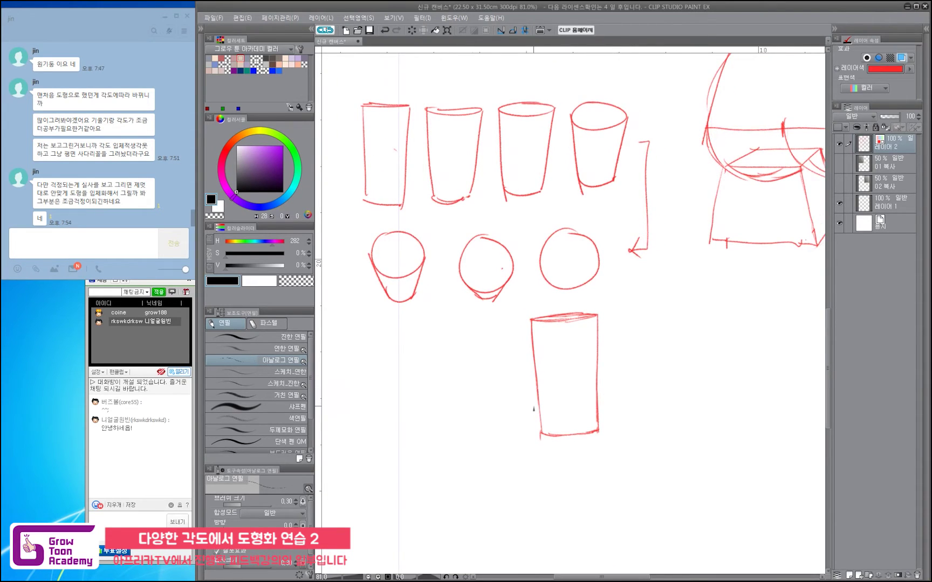
Add a small arrow pointing at the side face of the large hip box
{"action": "left_click_drag", "start_coordinate": [625, 346], "coordinate": [553, 335]}
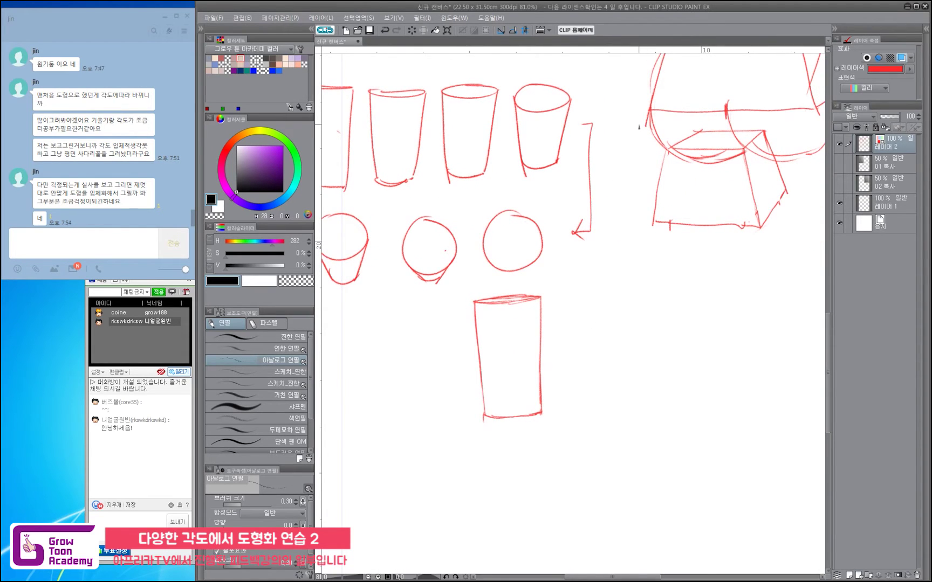
{"action": "scroll", "coordinate": [639, 127], "scroll_direction": "down", "scroll_amount": 2}
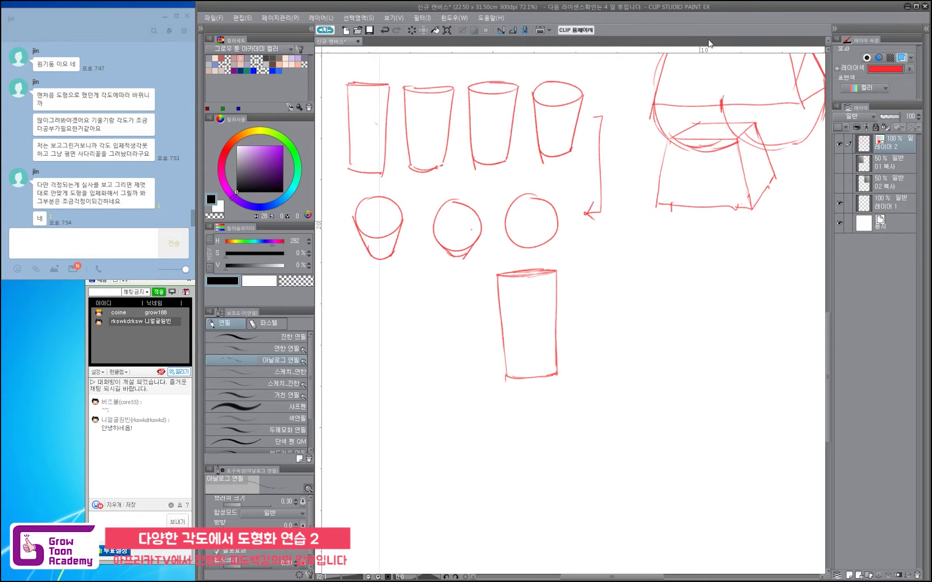
{"action": "left_click_drag", "start_coordinate": [716, 177], "coordinate": [627, 200]}
{"action": "left_click_drag", "start_coordinate": [694, 164], "coordinate": [651, 225]}
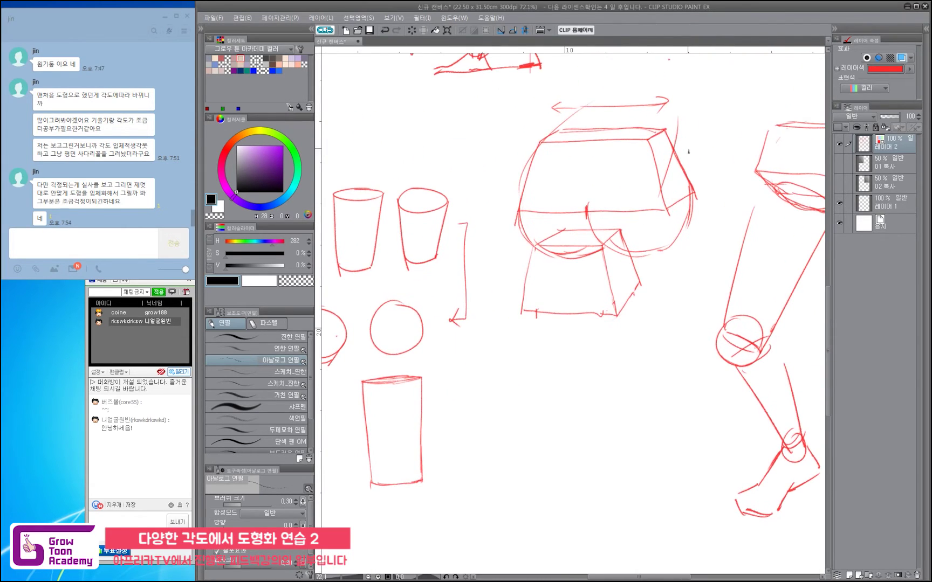
{"action": "left_click_drag", "start_coordinate": [701, 141], "coordinate": [679, 154]}
{"action": "mouse_move", "coordinate": [687, 141]}
{"action": "left_mouse_down"}
{"action": "mouse_move", "coordinate": [679, 153]}
{"action": "mouse_move", "coordinate": [689, 151]}
{"action": "left_mouse_up"}
Sketch a wide flat trapezoid in the empty area below the hip and thigh boxes
{"action": "left_click_drag", "start_coordinate": [650, 258], "coordinate": [645, 228]}
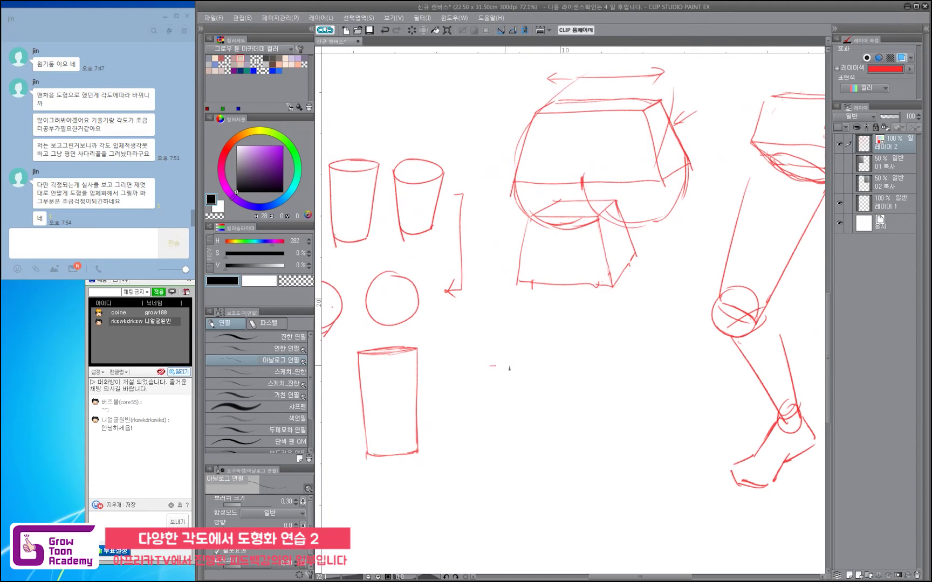
{"action": "mouse_move", "coordinate": [491, 367]}
{"action": "left_mouse_down"}
{"action": "mouse_move", "coordinate": [574, 364]}
{"action": "mouse_move", "coordinate": [470, 424]}
{"action": "mouse_move", "coordinate": [604, 411]}
{"action": "left_mouse_up"}
{"action": "mouse_move", "coordinate": [573, 364]}
{"action": "left_mouse_down"}
{"action": "mouse_move", "coordinate": [590, 412]}
{"action": "mouse_move", "coordinate": [583, 341]}
{"action": "left_mouse_up"}
Sketch a smaller trapezoid below the first, with a slanted line separating a narrow side face at its right end
{"action": "left_click_drag", "start_coordinate": [532, 396], "coordinate": [538, 438]}
{"action": "key", "text": "ctrl+z"}
{"action": "key", "text": "ctrl+z"}
{"action": "mouse_move", "coordinate": [527, 394]}
{"action": "left_mouse_down"}
{"action": "mouse_move", "coordinate": [537, 437]}
{"action": "mouse_move", "coordinate": [508, 393]}
{"action": "mouse_move", "coordinate": [473, 394]}
{"action": "mouse_move", "coordinate": [461, 436]}
{"action": "left_mouse_up"}
{"action": "left_click_drag", "start_coordinate": [464, 432], "coordinate": [569, 432]}
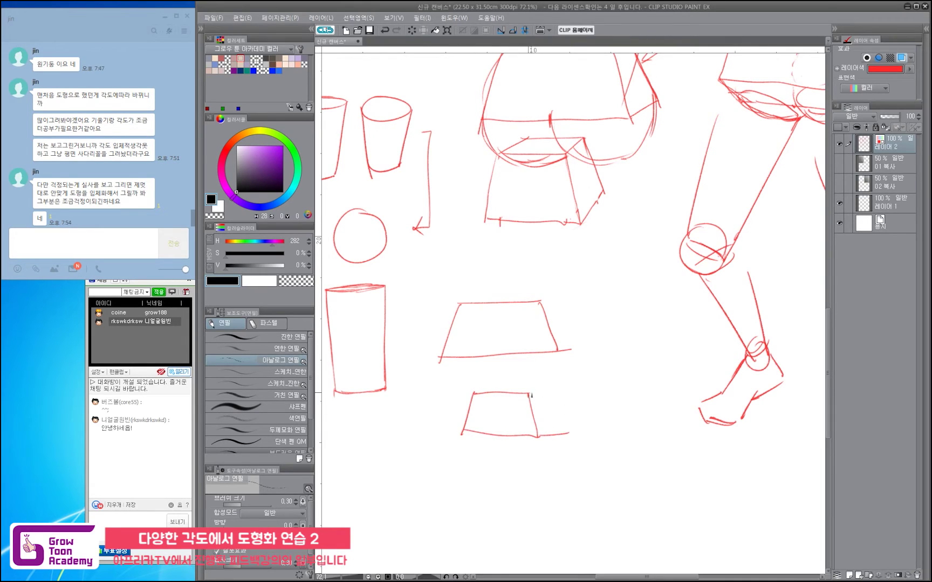
{"action": "mouse_move", "coordinate": [531, 393]}
{"action": "left_mouse_down"}
{"action": "mouse_move", "coordinate": [549, 393]}
{"action": "mouse_move", "coordinate": [567, 433]}
{"action": "left_mouse_up"}
{"action": "key", "text": "ctrl+z"}
Sketch a third trapezoid below the second, with a narrow side face separated at its left end
{"action": "mouse_move", "coordinate": [511, 469]}
{"action": "left_mouse_down"}
{"action": "mouse_move", "coordinate": [543, 420]}
{"action": "mouse_move", "coordinate": [538, 397]}
{"action": "mouse_move", "coordinate": [535, 438]}
{"action": "left_mouse_up"}
{"action": "mouse_move", "coordinate": [536, 399]}
{"action": "left_mouse_down"}
{"action": "mouse_move", "coordinate": [576, 399]}
{"action": "mouse_move", "coordinate": [587, 438]}
{"action": "left_mouse_up"}
{"action": "key", "text": "ctrl+z"}
{"action": "left_click_drag", "start_coordinate": [569, 398], "coordinate": [582, 435]}
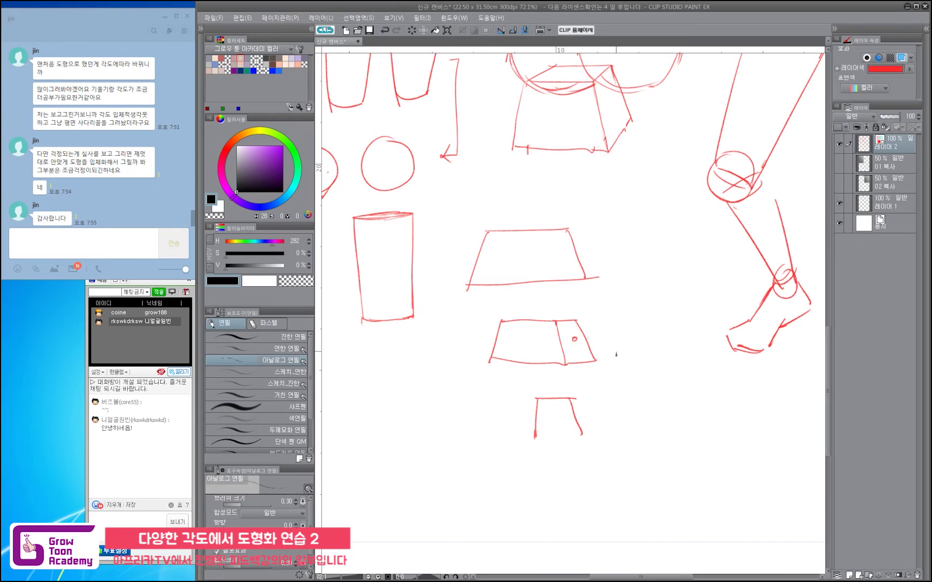
{"action": "left_click_drag", "start_coordinate": [535, 429], "coordinate": [535, 447]}
{"action": "mouse_move", "coordinate": [588, 446]}
{"action": "left_mouse_down"}
{"action": "mouse_move", "coordinate": [573, 405]}
{"action": "mouse_move", "coordinate": [537, 402]}
{"action": "mouse_move", "coordinate": [523, 402]}
{"action": "mouse_move", "coordinate": [515, 443]}
{"action": "left_mouse_up"}
{"action": "mouse_move", "coordinate": [522, 400]}
{"action": "left_mouse_down"}
{"action": "mouse_move", "coordinate": [512, 447]}
{"action": "mouse_move", "coordinate": [536, 446]}
{"action": "left_mouse_up"}
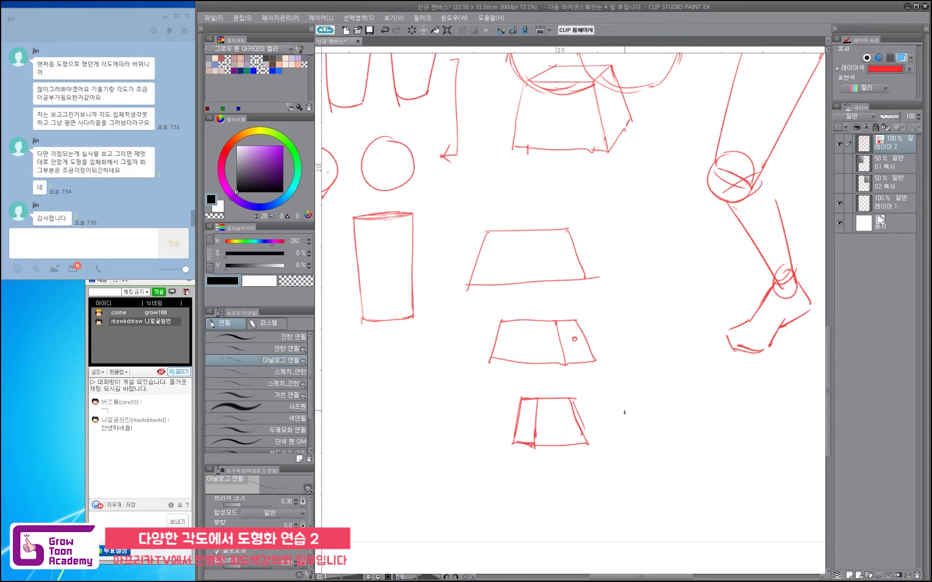
{"action": "scroll", "coordinate": [529, 411], "scroll_direction": "down", "scroll_amount": 3}
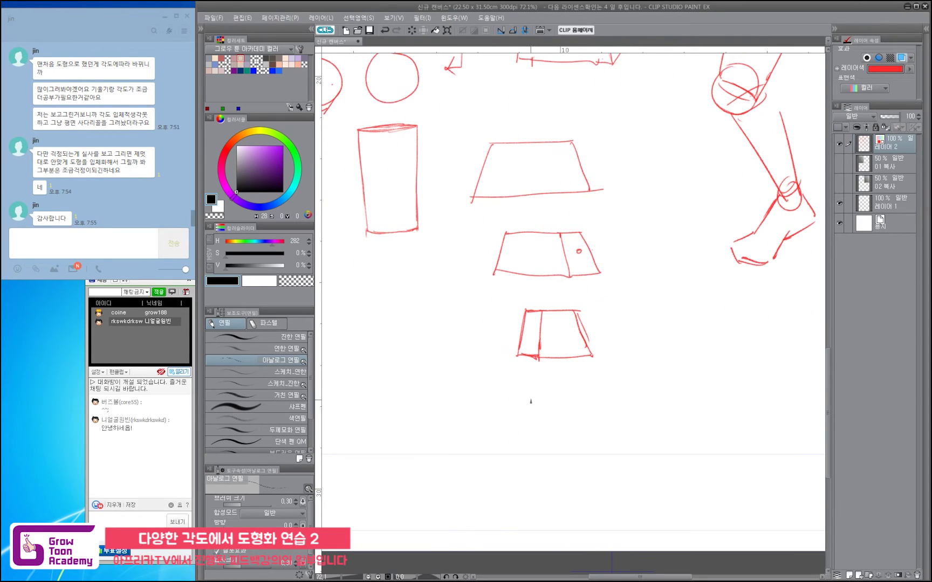
Sketch a fourth trapezoid with a vertical left side below the third, plus a long curved arrow leading down to it from the first
{"action": "key", "text": "ctrl+z"}
{"action": "mouse_move", "coordinate": [526, 398]}
{"action": "left_mouse_down"}
{"action": "mouse_move", "coordinate": [523, 454]}
{"action": "mouse_move", "coordinate": [526, 399]}
{"action": "mouse_move", "coordinate": [564, 401]}
{"action": "mouse_move", "coordinate": [584, 448]}
{"action": "left_mouse_up"}
{"action": "left_click_drag", "start_coordinate": [525, 448], "coordinate": [582, 446]}
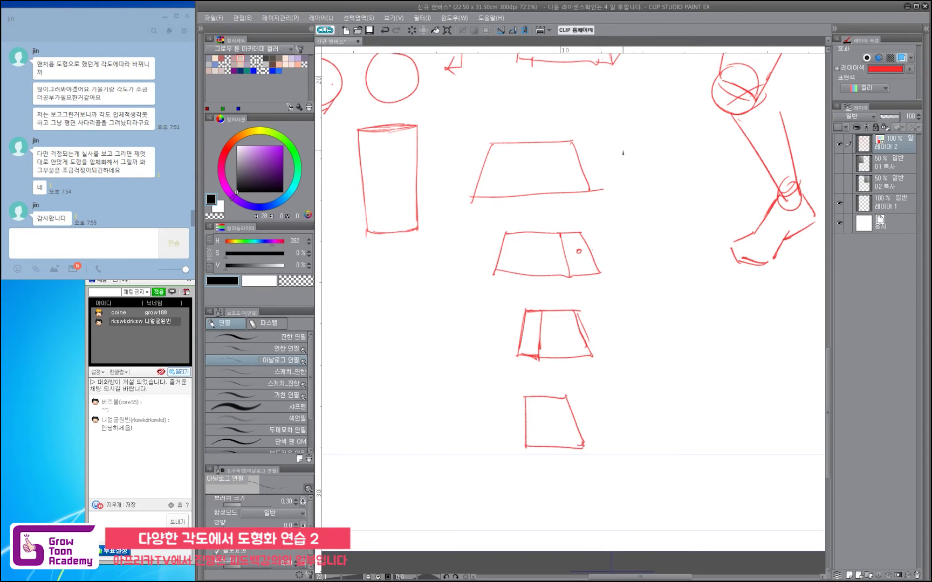
{"action": "mouse_move", "coordinate": [618, 157]}
{"action": "left_mouse_down"}
{"action": "mouse_move", "coordinate": [624, 358]}
{"action": "mouse_move", "coordinate": [601, 420]}
{"action": "left_mouse_up"}
{"action": "mouse_move", "coordinate": [596, 400]}
{"action": "left_mouse_down"}
{"action": "mouse_move", "coordinate": [599, 416]}
{"action": "mouse_move", "coordinate": [609, 410]}
{"action": "left_mouse_up"}
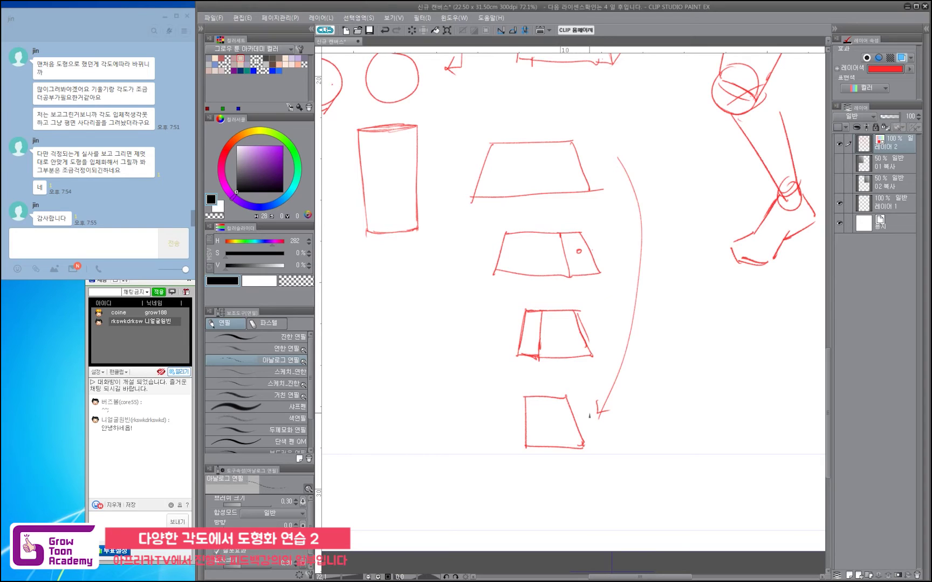
Handwrite "1000" in quotation marks between the first and second trapezoids
{"action": "left_click_drag", "start_coordinate": [529, 209], "coordinate": [524, 222]}
{"action": "left_click_drag", "start_coordinate": [536, 209], "coordinate": [556, 211]}
{"action": "left_click", "coordinate": [562, 219]}
Sketch a spiral notebook beside the trapezoids, with a row of small shapes at its top and rows of arrows below
{"action": "mouse_move", "coordinate": [646, 120]}
{"action": "left_mouse_down"}
{"action": "mouse_move", "coordinate": [700, 120]}
{"action": "mouse_move", "coordinate": [694, 210]}
{"action": "left_mouse_up"}
{"action": "mouse_move", "coordinate": [641, 129]}
{"action": "left_mouse_down"}
{"action": "mouse_move", "coordinate": [640, 207]}
{"action": "mouse_move", "coordinate": [693, 212]}
{"action": "mouse_move", "coordinate": [637, 129]}
{"action": "mouse_move", "coordinate": [642, 212]}
{"action": "mouse_move", "coordinate": [661, 129]}
{"action": "mouse_move", "coordinate": [654, 133]}
{"action": "mouse_move", "coordinate": [678, 128]}
{"action": "left_mouse_up"}
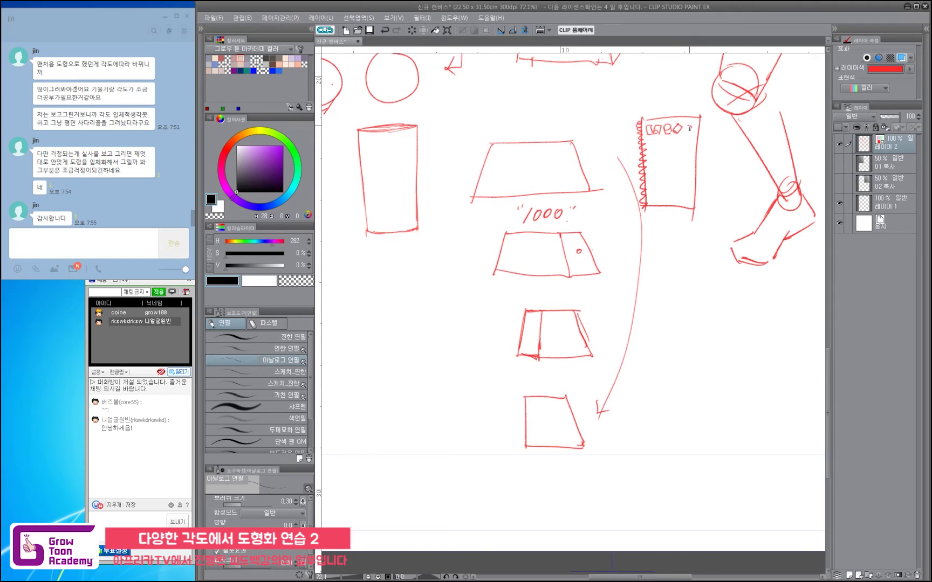
{"action": "mouse_move", "coordinate": [687, 126]}
{"action": "left_mouse_down"}
{"action": "mouse_move", "coordinate": [691, 140]}
{"action": "mouse_move", "coordinate": [673, 147]}
{"action": "mouse_move", "coordinate": [683, 161]}
{"action": "left_mouse_up"}
{"action": "left_click_drag", "start_coordinate": [681, 160], "coordinate": [681, 187]}
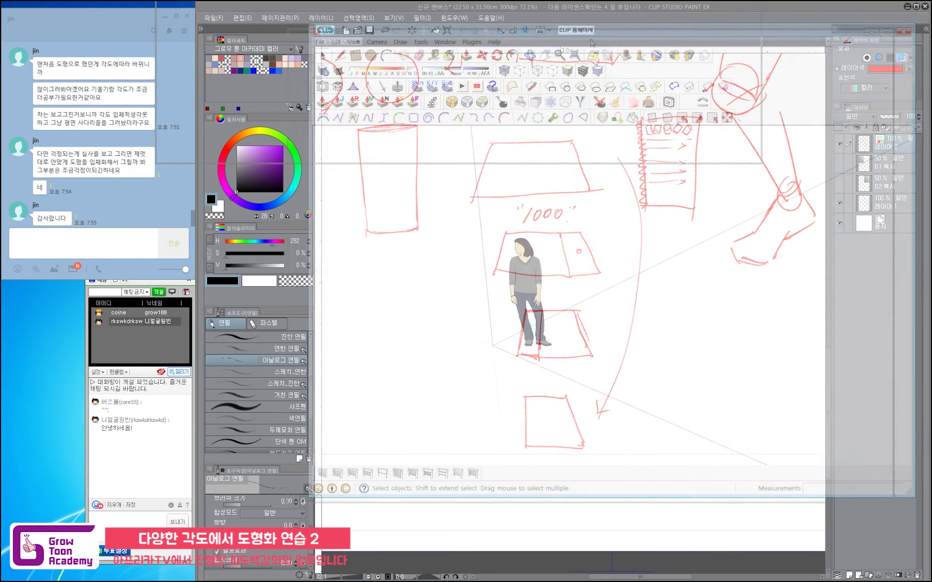
Switch to SketchUp and delete the default standing person from the scene
{"action": "left_click_drag", "start_coordinate": [613, 233], "coordinate": [398, 445]}
{"action": "left_click_drag", "start_coordinate": [433, 414], "coordinate": [555, 171]}
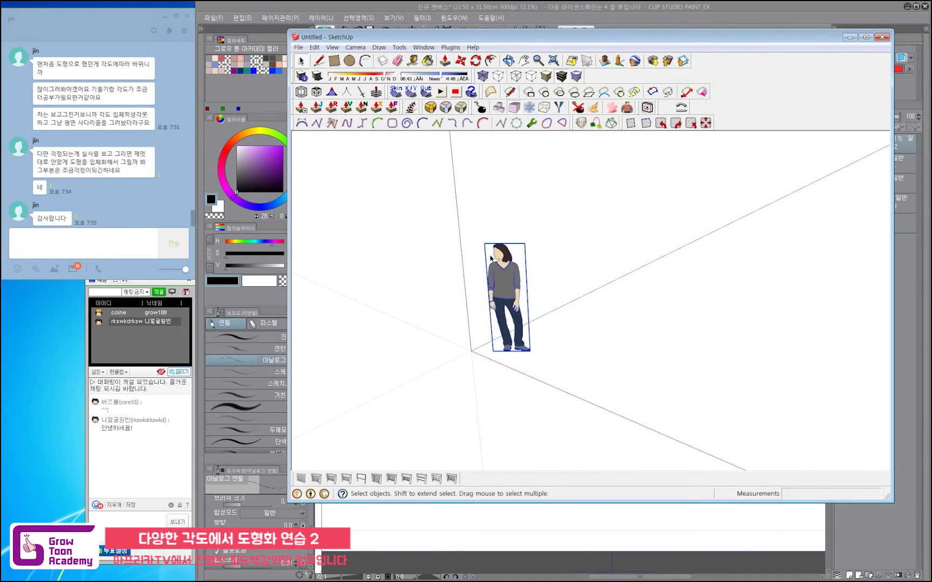
{"action": "key", "text": "c"}
{"action": "key", "text": "space"}
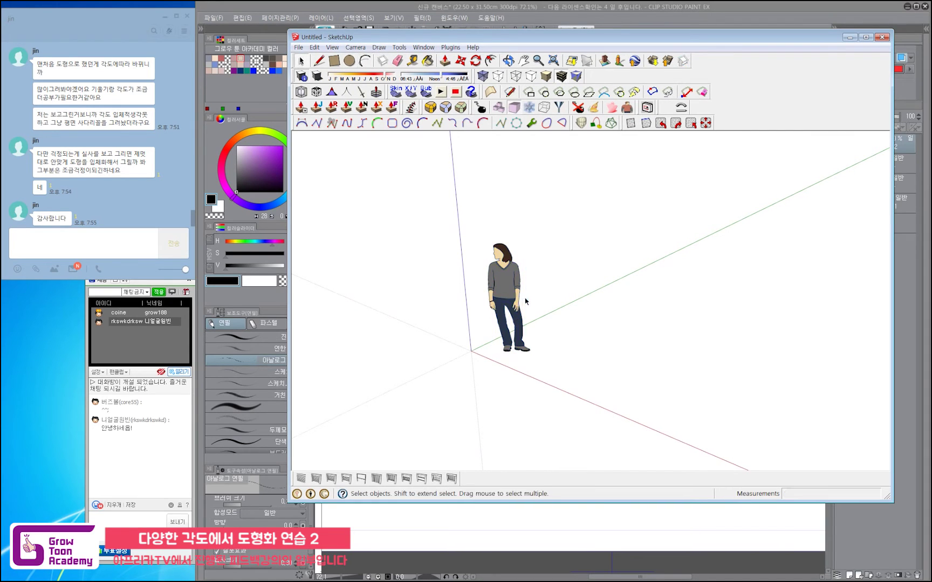
{"action": "left_click", "coordinate": [524, 301]}
{"action": "key", "text": "Delete"}
{"action": "left_click_drag", "start_coordinate": [515, 293], "coordinate": [512, 266]}
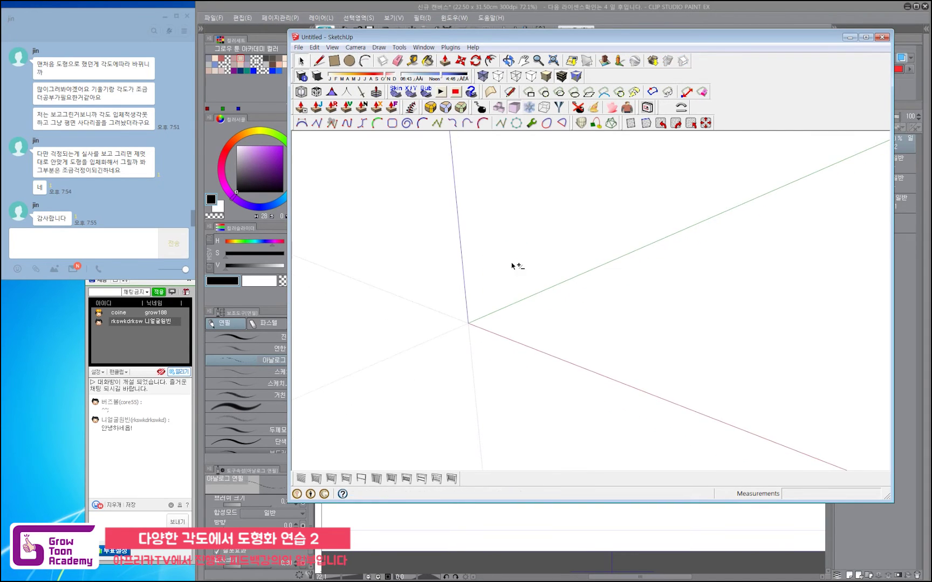
Model an upright cylinder at the origin and show it obliquely from above
{"action": "key", "text": "l"}
{"action": "left_click_drag", "start_coordinate": [475, 346], "coordinate": [489, 254]}
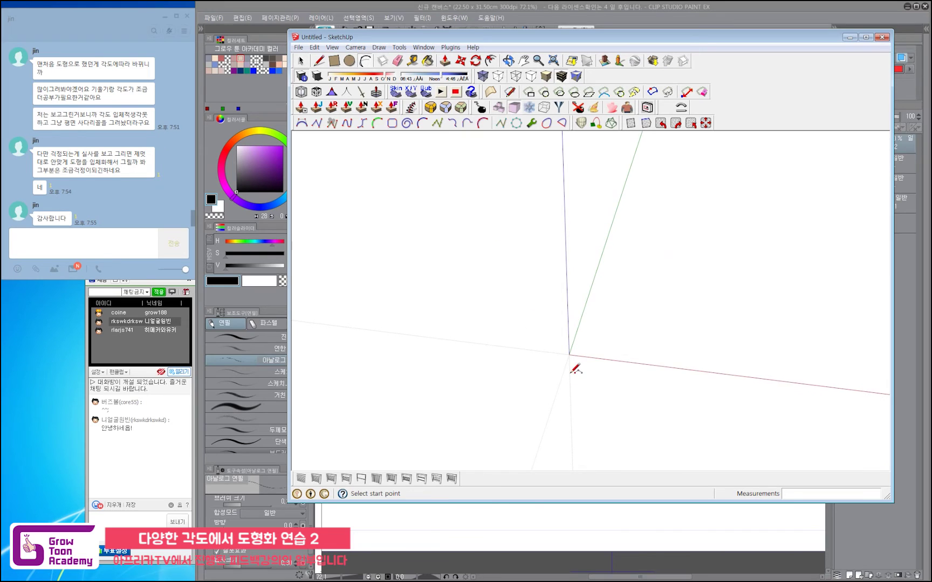
{"action": "scroll", "coordinate": [570, 372], "scroll_direction": "up", "scroll_amount": 1}
{"action": "left_click", "coordinate": [570, 352]}
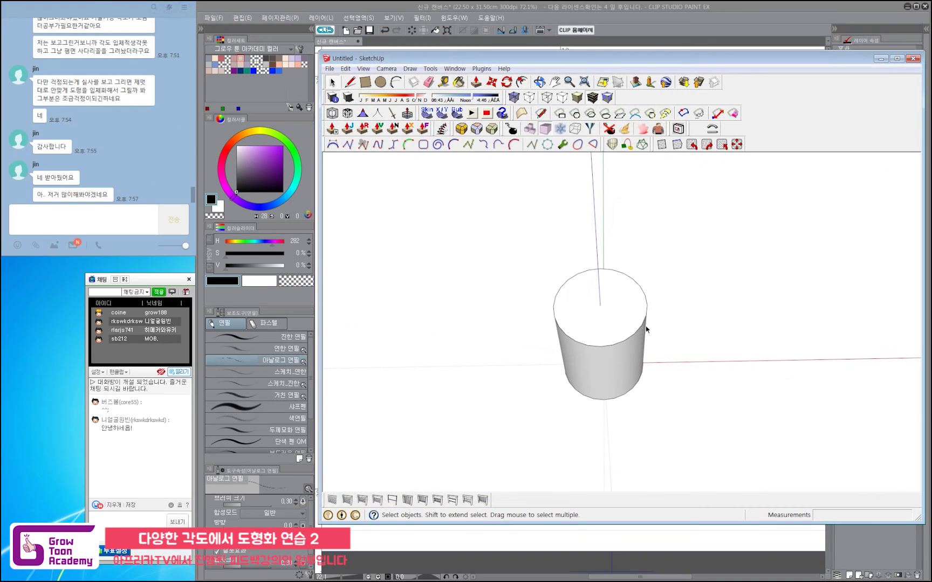
{"action": "left_click_drag", "start_coordinate": [585, 330], "coordinate": [594, 382]}
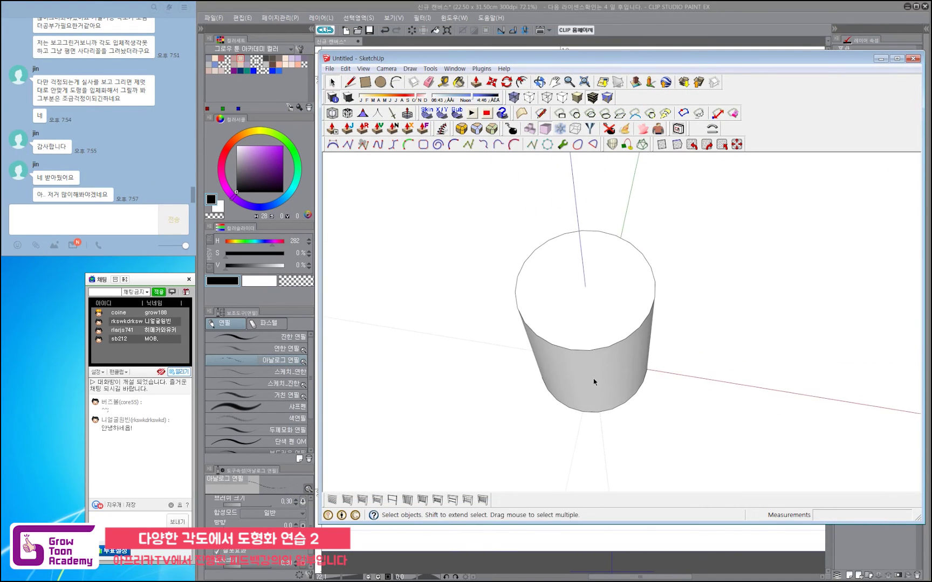
{"action": "left_click_drag", "start_coordinate": [768, 57], "coordinate": [758, 60]}
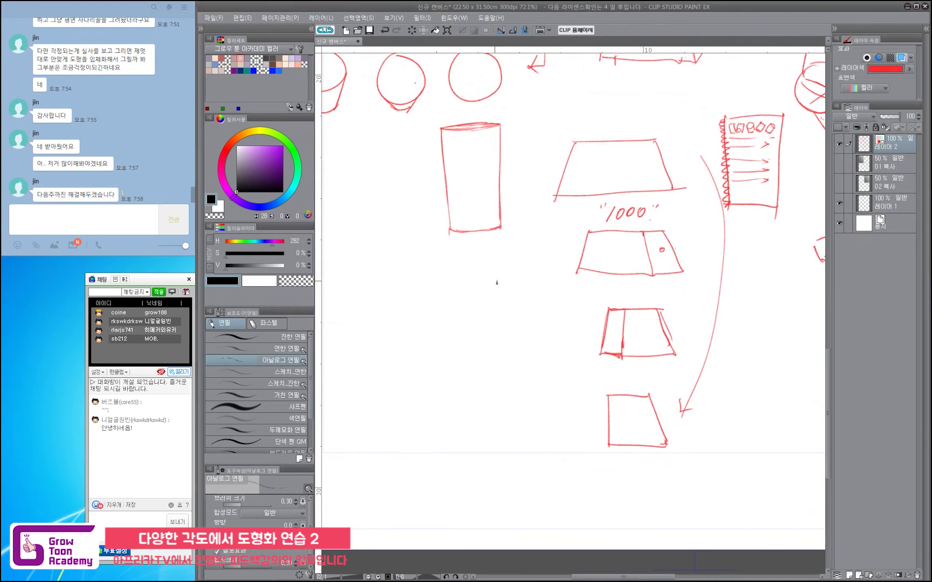
In Clip Studio Paint, sketch a cylinder seen from above, tapering toward its base, below the tall upright cylinder
{"action": "mouse_move", "coordinate": [488, 267]}
{"action": "left_mouse_down"}
{"action": "mouse_move", "coordinate": [448, 305]}
{"action": "mouse_move", "coordinate": [490, 323]}
{"action": "mouse_move", "coordinate": [518, 320]}
{"action": "mouse_move", "coordinate": [489, 333]}
{"action": "mouse_move", "coordinate": [502, 269]}
{"action": "mouse_move", "coordinate": [518, 312]}
{"action": "left_mouse_up"}
{"action": "mouse_move", "coordinate": [501, 270]}
{"action": "left_mouse_down"}
{"action": "mouse_move", "coordinate": [522, 291]}
{"action": "mouse_move", "coordinate": [519, 310]}
{"action": "left_mouse_up"}
{"action": "left_click_drag", "start_coordinate": [521, 309], "coordinate": [504, 327]}
{"action": "left_click_drag", "start_coordinate": [450, 309], "coordinate": [477, 358]}
{"action": "mouse_move", "coordinate": [522, 306]}
{"action": "left_mouse_down"}
{"action": "mouse_move", "coordinate": [516, 361]}
{"action": "mouse_move", "coordinate": [521, 340]}
{"action": "mouse_move", "coordinate": [482, 362]}
{"action": "left_mouse_up"}
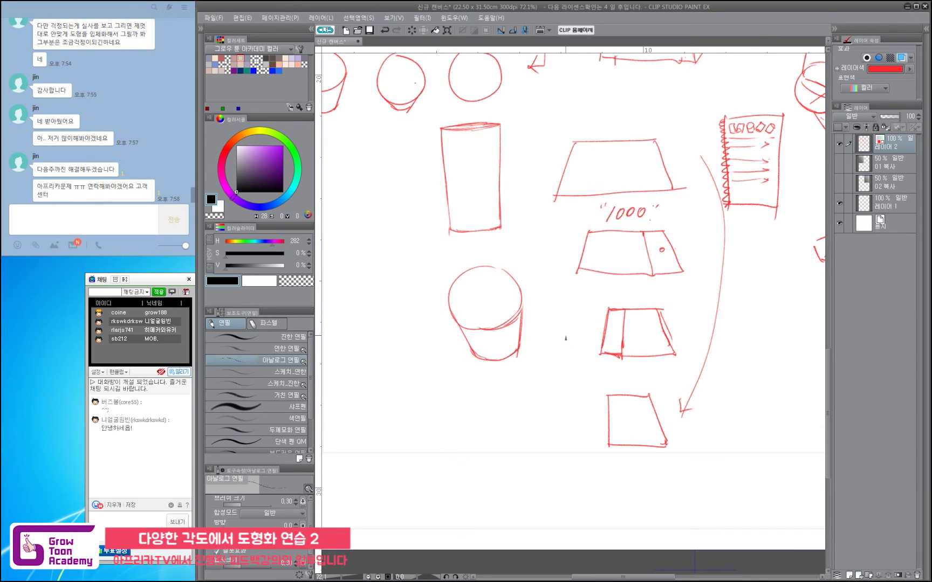
Switch back to SketchUp and delete the cylinder
{"action": "key", "text": "alt+Tab"}
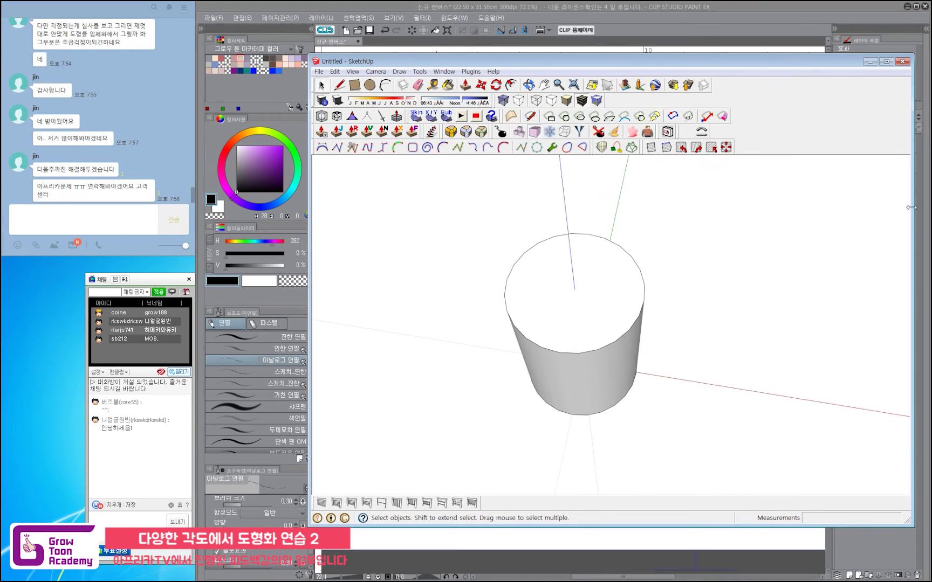
{"action": "left_click_drag", "start_coordinate": [911, 208], "coordinate": [915, 208]}
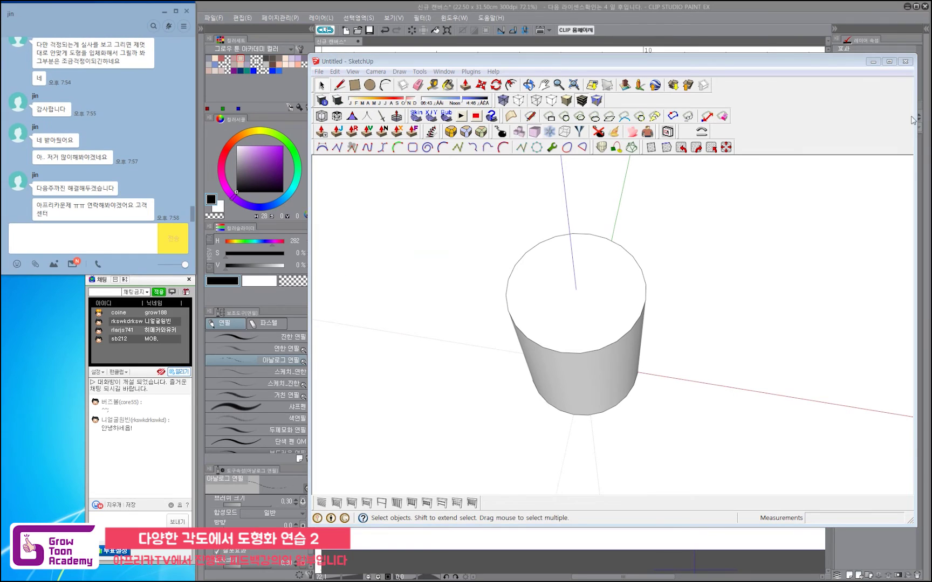
{"action": "mouse_move", "coordinate": [687, 402]}
{"action": "left_mouse_down"}
{"action": "mouse_move", "coordinate": [443, 202]}
{"action": "mouse_move", "coordinate": [765, 440]}
{"action": "left_mouse_up"}
{"action": "key", "text": "Delete"}
{"action": "left_click_drag", "start_coordinate": [527, 262], "coordinate": [544, 259]}
Draw a rectangle on the ground from the origin and push/pull it up into a box
{"action": "key", "text": "r"}
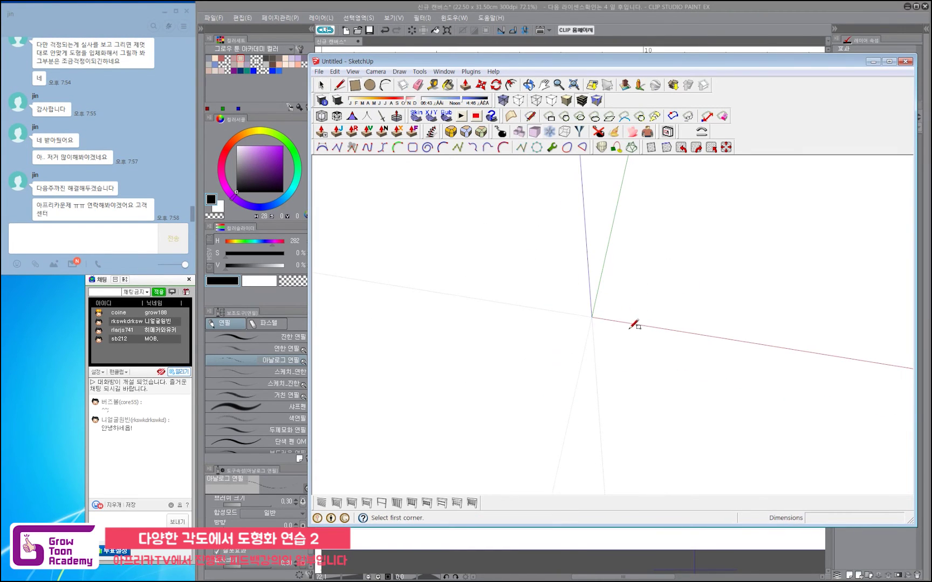
{"action": "left_click", "coordinate": [591, 317]}
{"action": "left_click", "coordinate": [743, 263]}
{"action": "scroll", "coordinate": [672, 310], "scroll_direction": "up", "scroll_amount": 2}
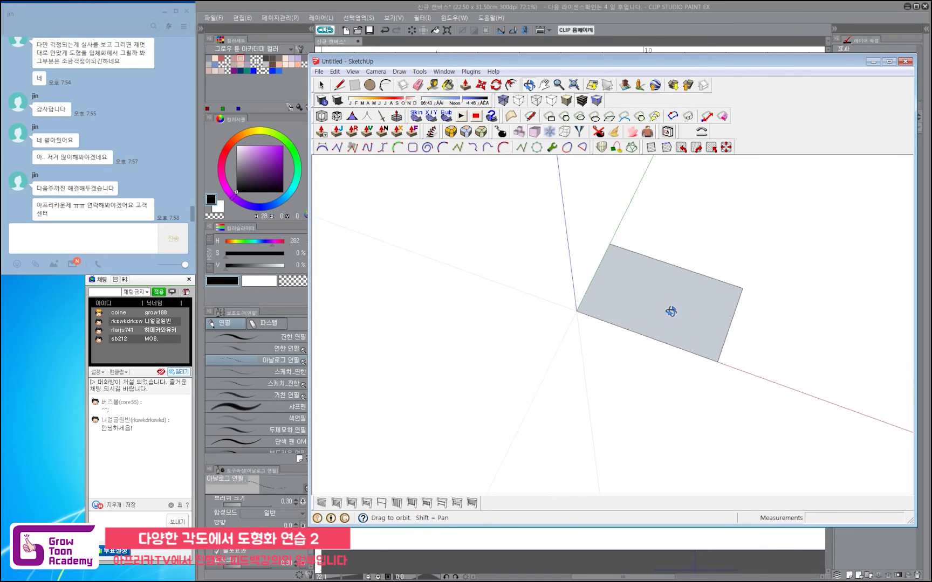
{"action": "key", "text": "p"}
{"action": "left_click_drag", "start_coordinate": [678, 314], "coordinate": [675, 281]}
{"action": "left_click_drag", "start_coordinate": [676, 281], "coordinate": [638, 284]}
Scale the box's top face narrower in depth so that its rear side slopes inward
{"action": "key", "text": "space"}
{"action": "left_click", "coordinate": [729, 325]}
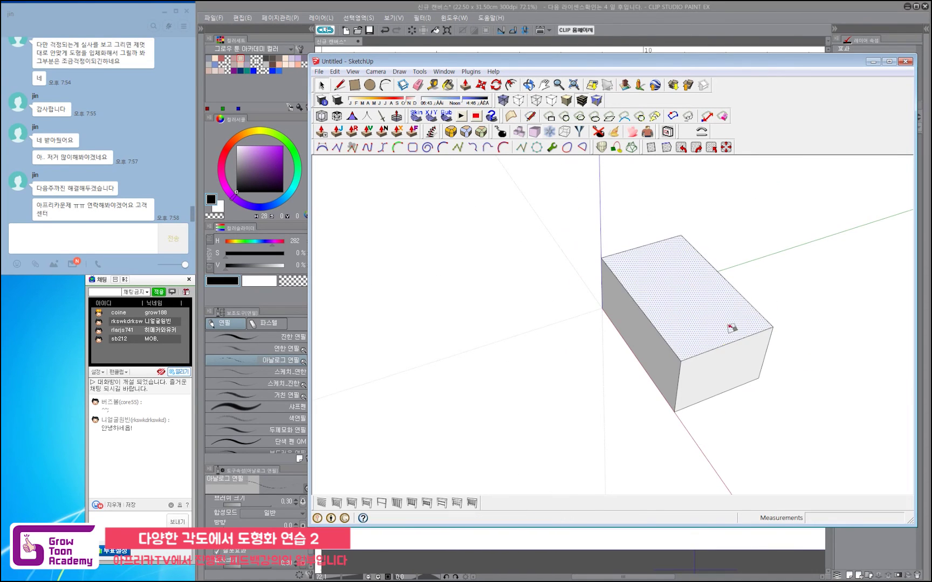
{"action": "key", "text": "s"}
{"action": "mouse_move", "coordinate": [723, 276]}
{"action": "left_mouse_down"}
{"action": "mouse_move", "coordinate": [708, 289]}
{"action": "mouse_move", "coordinate": [697, 284]}
{"action": "mouse_move", "coordinate": [759, 307]}
{"action": "mouse_move", "coordinate": [709, 284]}
{"action": "left_mouse_up"}
{"action": "key", "text": "space"}
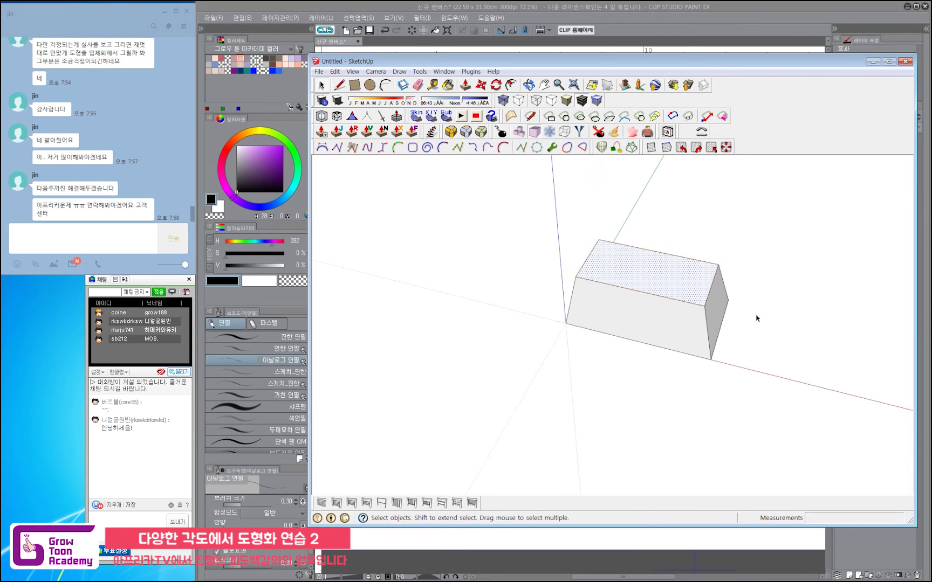
Compare the tapered box's end view in SketchUp with the hip boxes of the side-view and front-view figures in Clip Studio Paint
{"action": "left_click", "coordinate": [757, 318]}
{"action": "left_click_drag", "start_coordinate": [757, 318], "coordinate": [626, 357]}
{"action": "key", "text": "space"}
{"action": "left_click", "coordinate": [688, 49]}
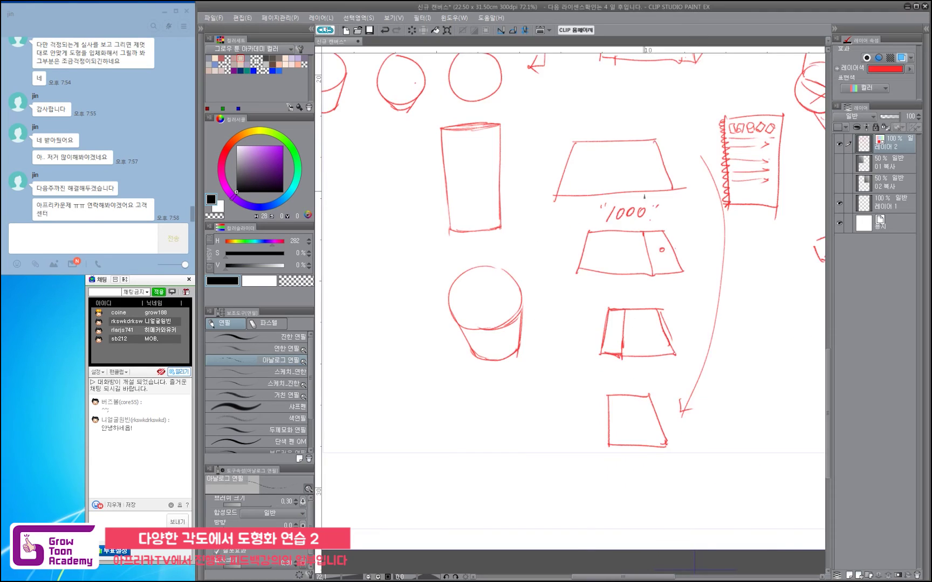
{"action": "left_click_drag", "start_coordinate": [804, 187], "coordinate": [817, 493]}
{"action": "mouse_move", "coordinate": [604, 80]}
{"action": "left_mouse_down"}
{"action": "mouse_move", "coordinate": [674, 309]}
{"action": "mouse_move", "coordinate": [583, 175]}
{"action": "mouse_move", "coordinate": [583, 492]}
{"action": "left_mouse_up"}
{"action": "left_click_drag", "start_coordinate": [593, 280], "coordinate": [562, 263]}
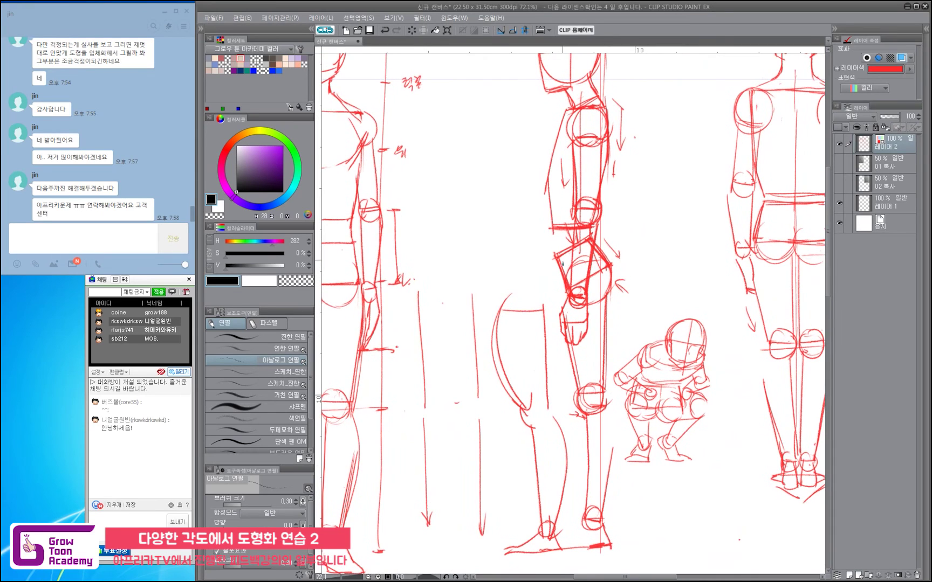
{"action": "key", "text": "alt+Tab"}
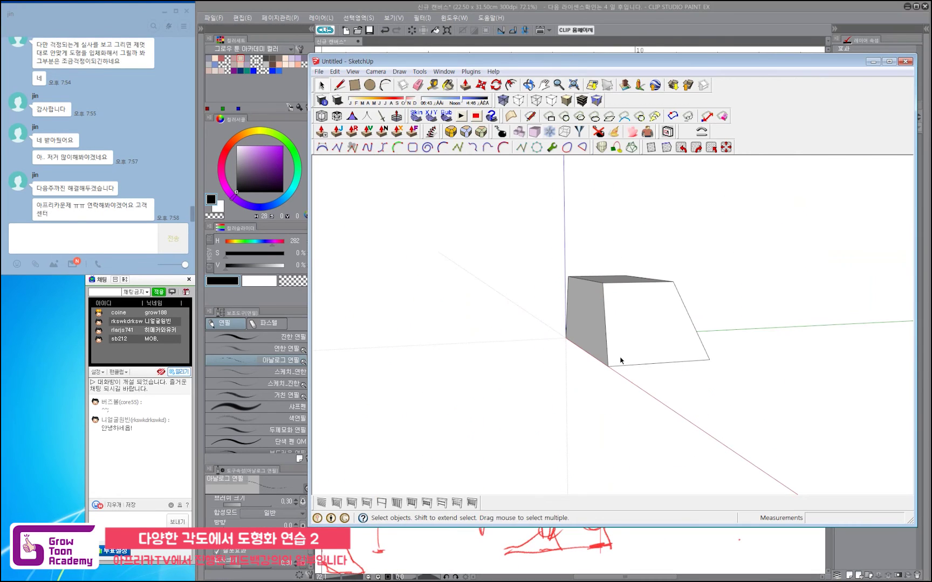
{"action": "left_click_drag", "start_coordinate": [569, 306], "coordinate": [667, 363]}
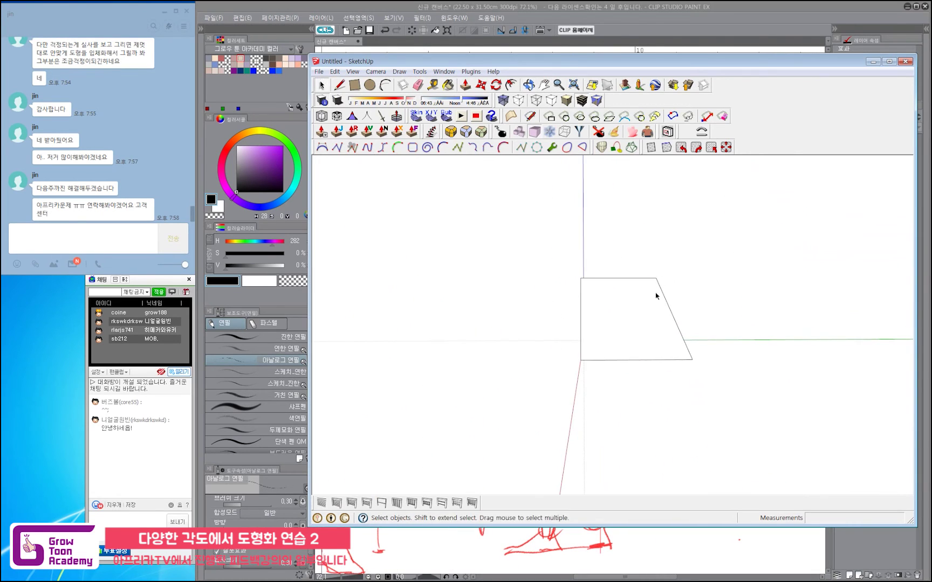
{"action": "left_click", "coordinate": [692, 15]}
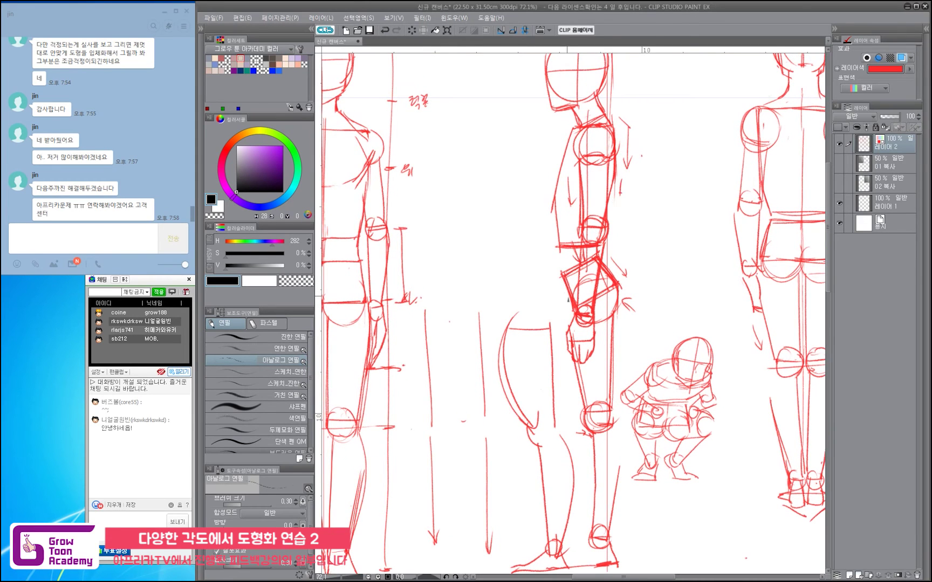
{"action": "left_click_drag", "start_coordinate": [563, 281], "coordinate": [570, 307]}
{"action": "mouse_move", "coordinate": [564, 300]}
{"action": "left_mouse_down"}
{"action": "mouse_move", "coordinate": [570, 308]}
{"action": "mouse_move", "coordinate": [638, 286]}
{"action": "mouse_move", "coordinate": [632, 292]}
{"action": "left_mouse_up"}
{"action": "left_click_drag", "start_coordinate": [493, 284], "coordinate": [610, 285]}
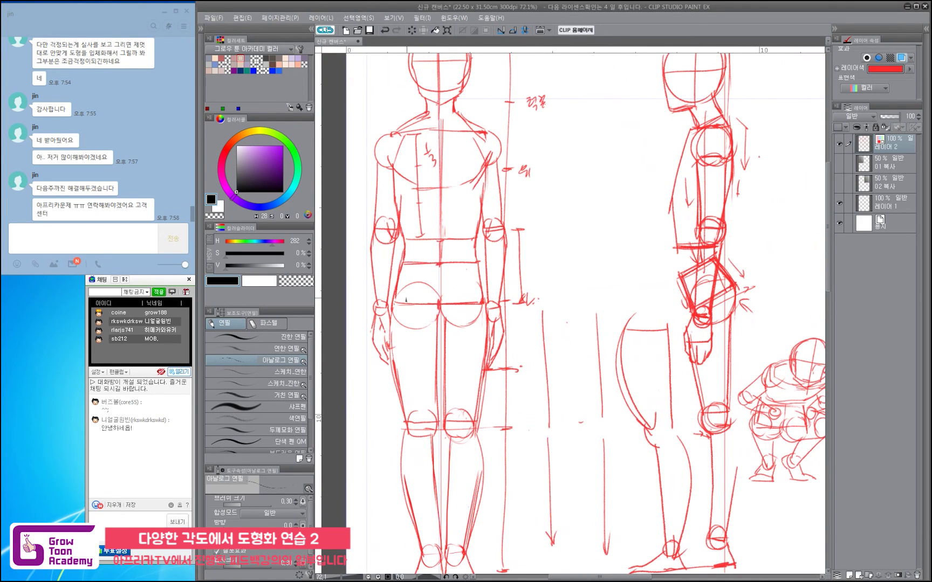
Examine the tapered box in SketchUp from above, from its end and from underneath
{"action": "key", "text": "alt+Tab"}
{"action": "mouse_move", "coordinate": [549, 248]}
{"action": "left_mouse_down"}
{"action": "mouse_move", "coordinate": [744, 328]}
{"action": "mouse_move", "coordinate": [589, 377]}
{"action": "mouse_move", "coordinate": [541, 353]}
{"action": "mouse_move", "coordinate": [587, 385]}
{"action": "mouse_move", "coordinate": [624, 339]}
{"action": "mouse_move", "coordinate": [612, 368]}
{"action": "mouse_move", "coordinate": [609, 360]}
{"action": "mouse_move", "coordinate": [626, 341]}
{"action": "mouse_move", "coordinate": [609, 378]}
{"action": "mouse_move", "coordinate": [616, 405]}
{"action": "mouse_move", "coordinate": [605, 367]}
{"action": "left_mouse_up"}
{"action": "key", "text": "space"}
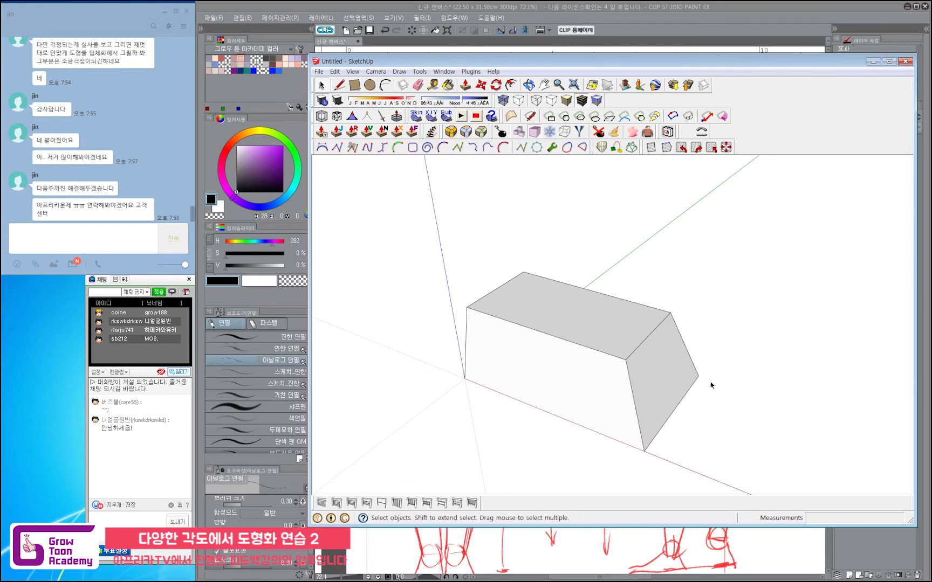
{"action": "left_click_drag", "start_coordinate": [709, 388], "coordinate": [639, 354]}
{"action": "key", "text": "space"}
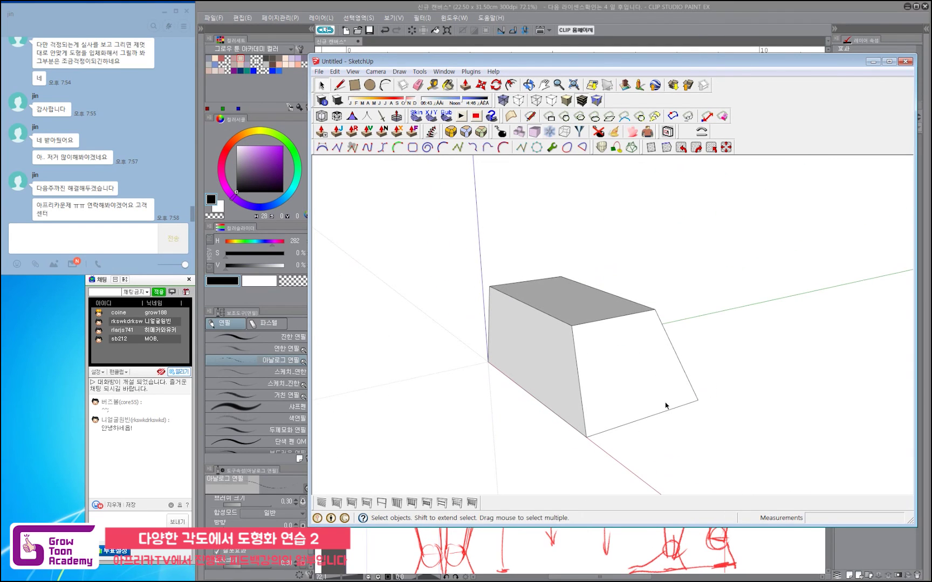
{"action": "left_click_drag", "start_coordinate": [665, 406], "coordinate": [680, 350]}
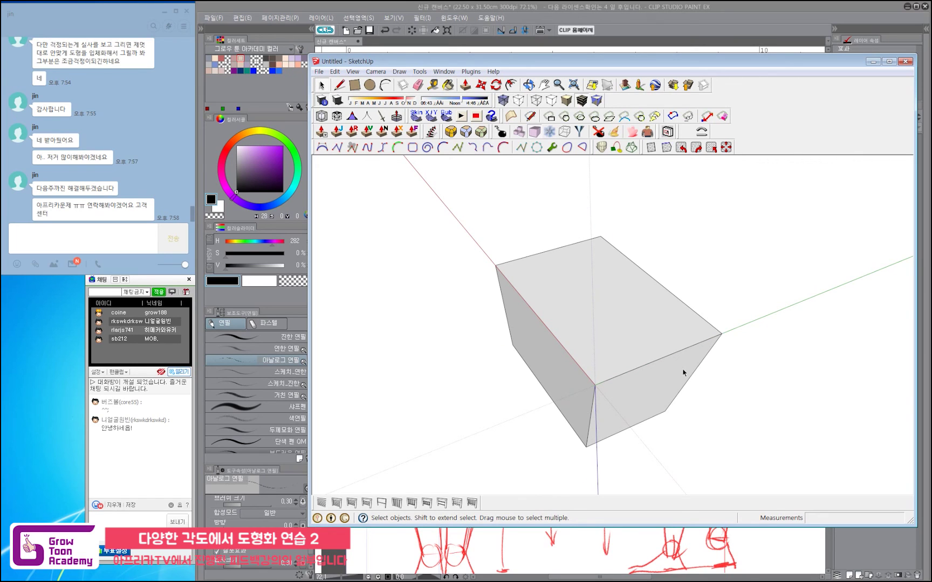
{"action": "mouse_move", "coordinate": [656, 362]}
{"action": "left_mouse_down"}
{"action": "mouse_move", "coordinate": [676, 353]}
{"action": "mouse_move", "coordinate": [663, 370]}
{"action": "left_mouse_up"}
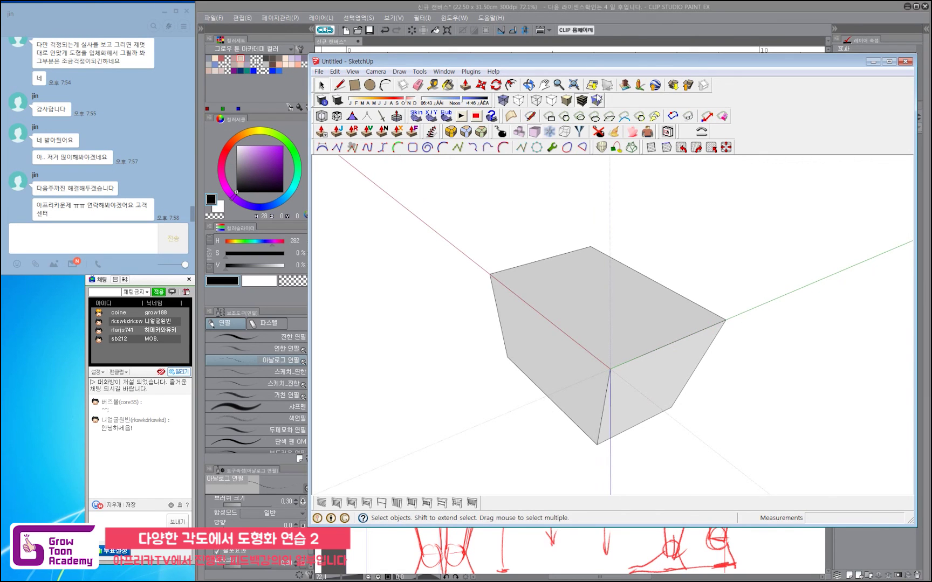
Switch to Clip Studio Paint and review the running legs, the notebook sketch up close and the whole feedback page
{"action": "left_click", "coordinate": [708, 48]}
{"action": "left_click_drag", "start_coordinate": [668, 385], "coordinate": [464, 183]}
{"action": "left_click_drag", "start_coordinate": [680, 389], "coordinate": [480, 199]}
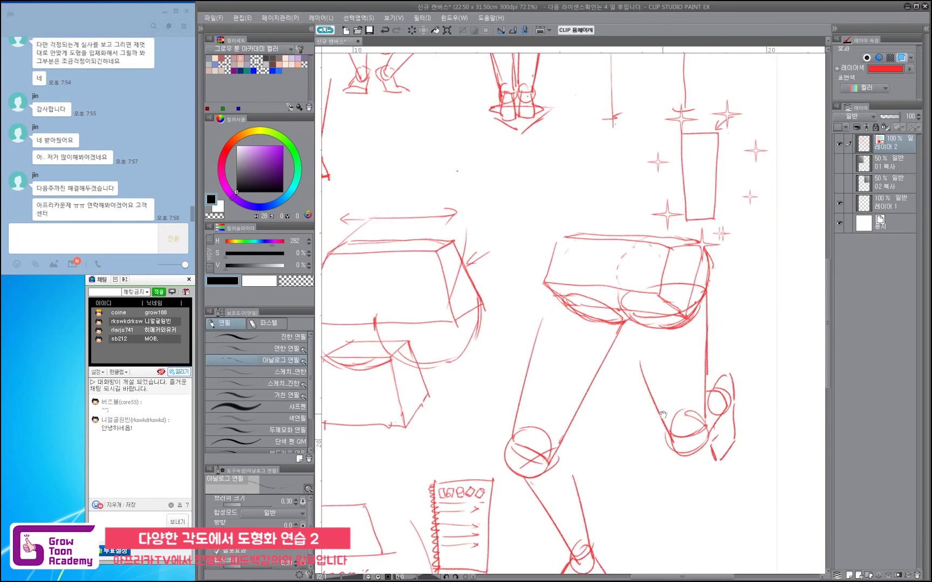
{"action": "left_click_drag", "start_coordinate": [696, 431], "coordinate": [654, 150]}
{"action": "mouse_move", "coordinate": [461, 233]}
{"action": "left_mouse_down"}
{"action": "mouse_move", "coordinate": [564, 305]}
{"action": "mouse_move", "coordinate": [542, 317]}
{"action": "left_mouse_up"}
{"action": "left_click", "coordinate": [542, 317], "text": "ctrl"}
{"action": "left_click", "coordinate": [542, 317], "text": "ctrl"}
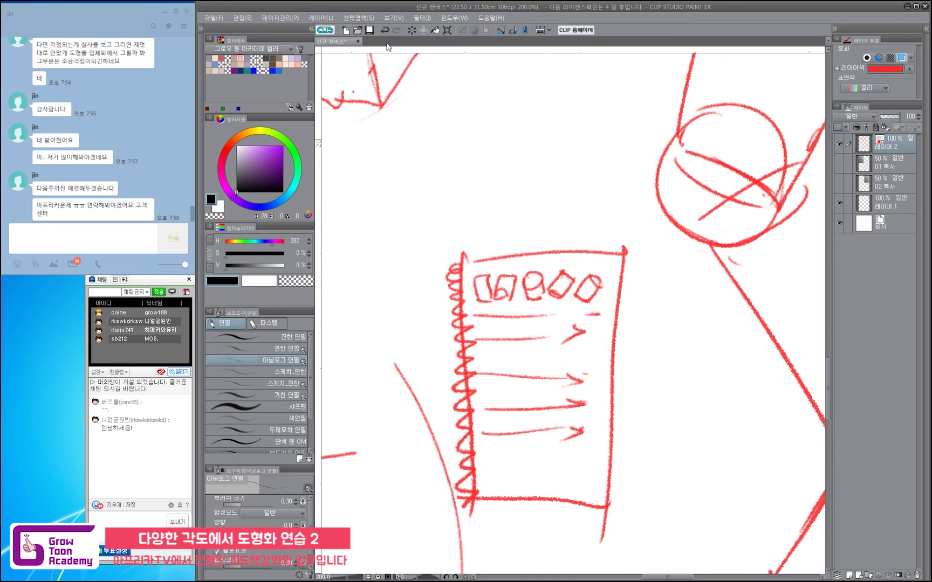
{"action": "scroll", "coordinate": [442, 103], "scroll_direction": "down", "scroll_amount": 7}
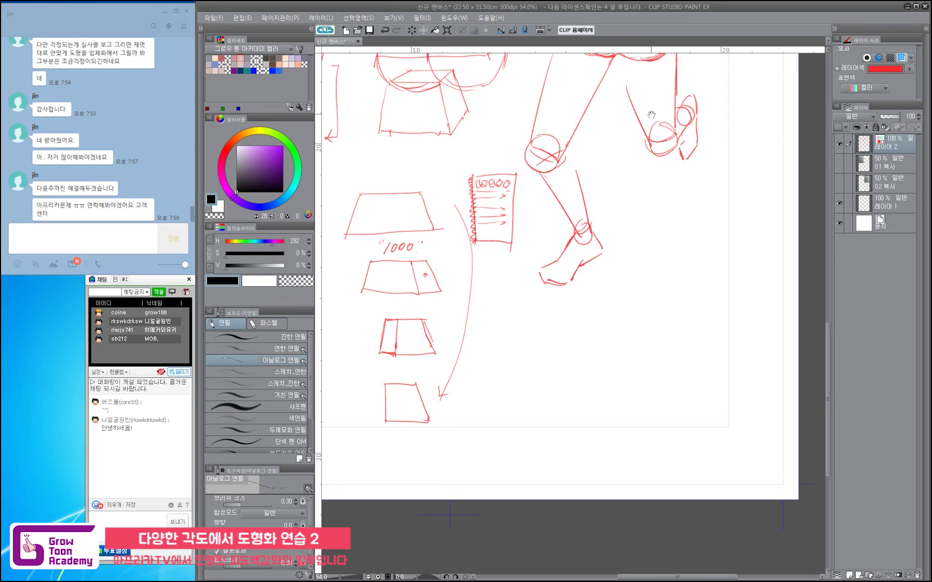
{"action": "left_click_drag", "start_coordinate": [650, 115], "coordinate": [537, 289]}
{"action": "scroll", "coordinate": [580, 313], "scroll_direction": "up", "scroll_amount": 4}
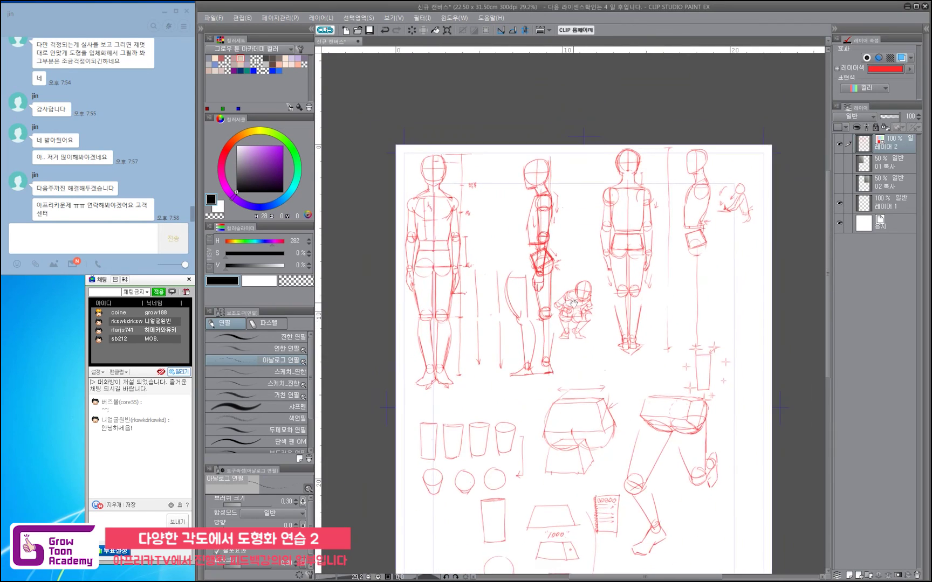